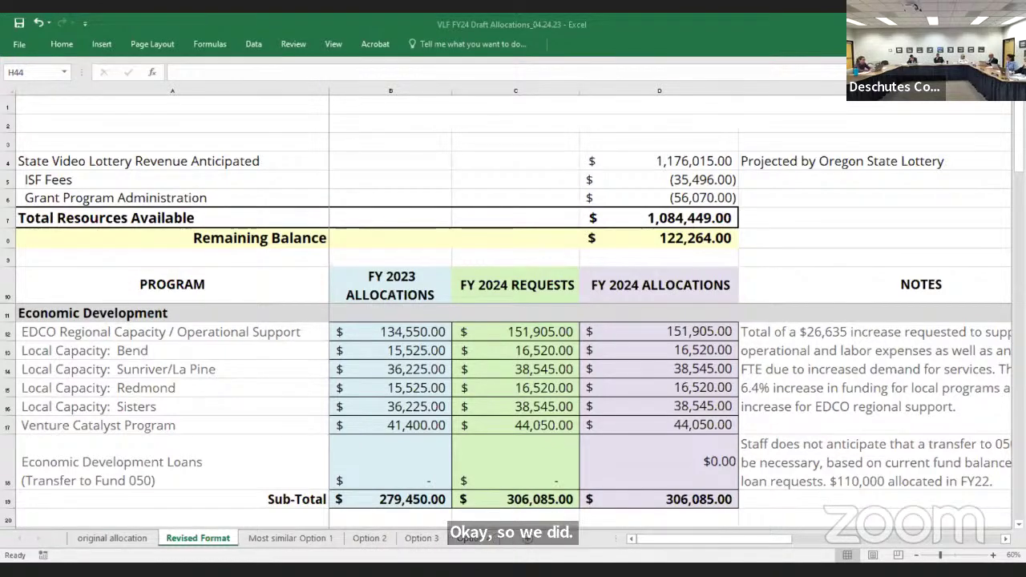
# Append "- USE park fund" to the note for Special Project Support: Camping Feasibility Study
pyautogui.scroll(-5, 513, 401)
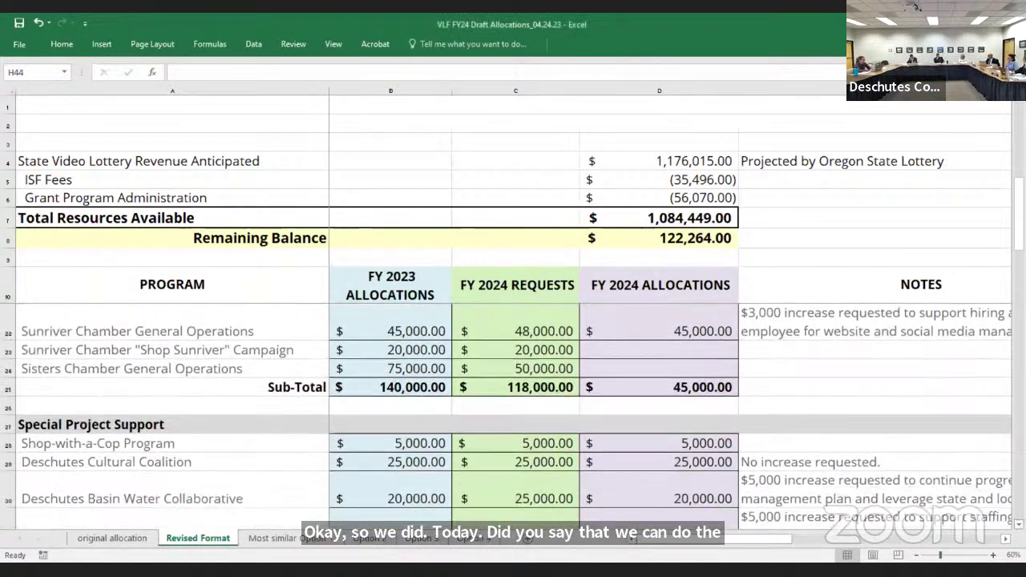
pyautogui.scroll(-3, 513, 401)
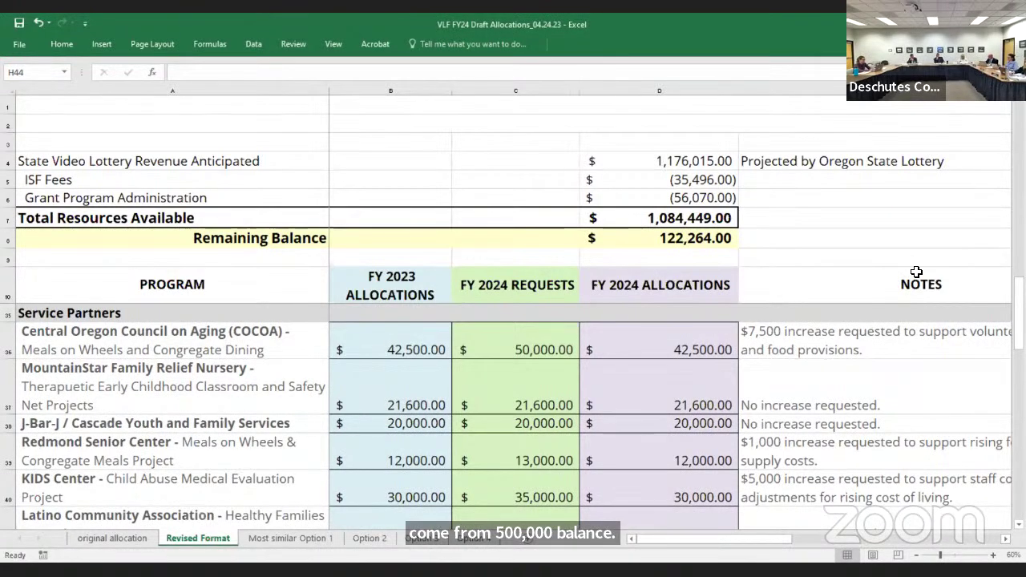
pyautogui.scroll(-3, 513, 417)
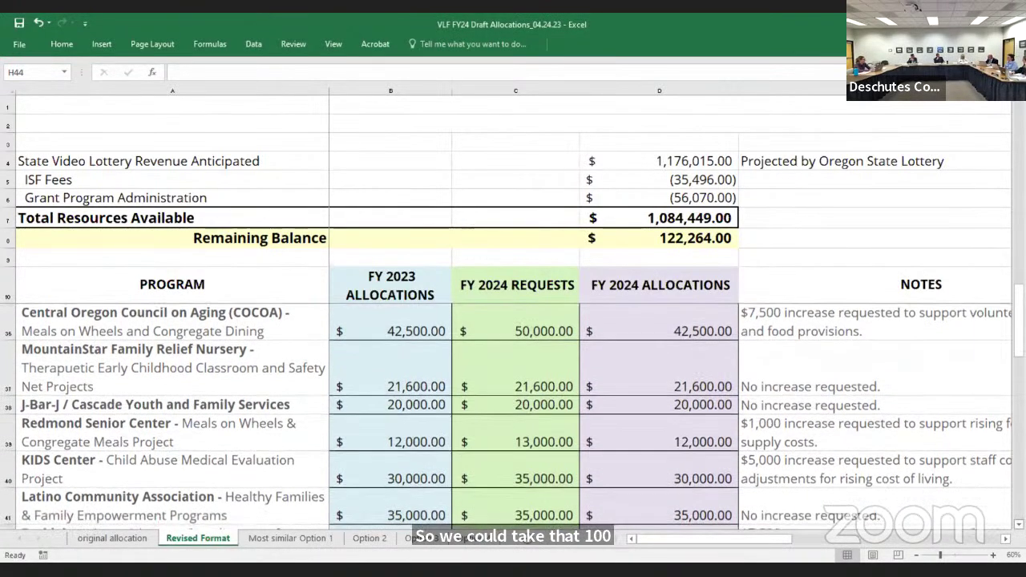
pyautogui.scroll(-3, 513, 417)
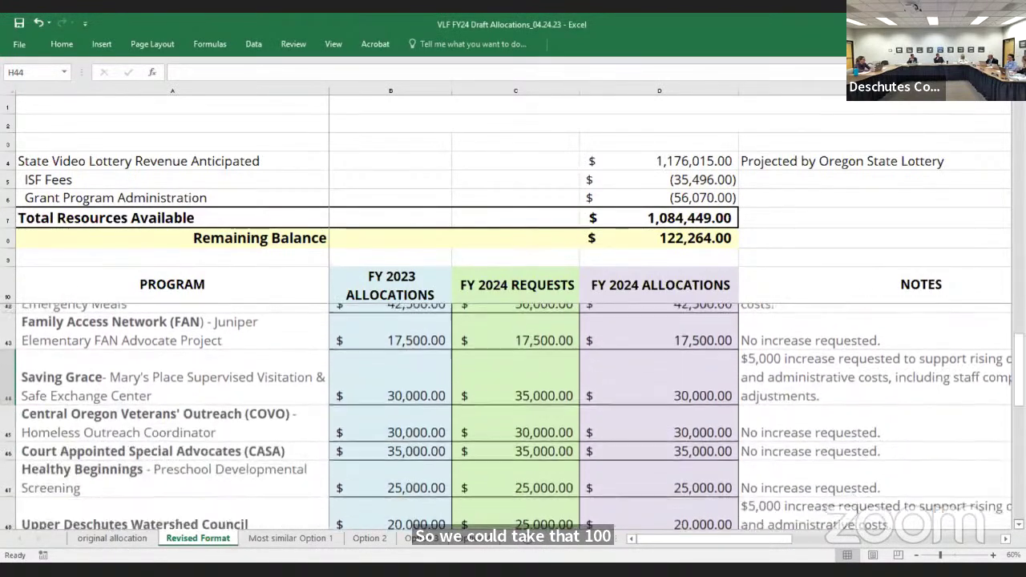
pyautogui.scroll(-2, 513, 417)
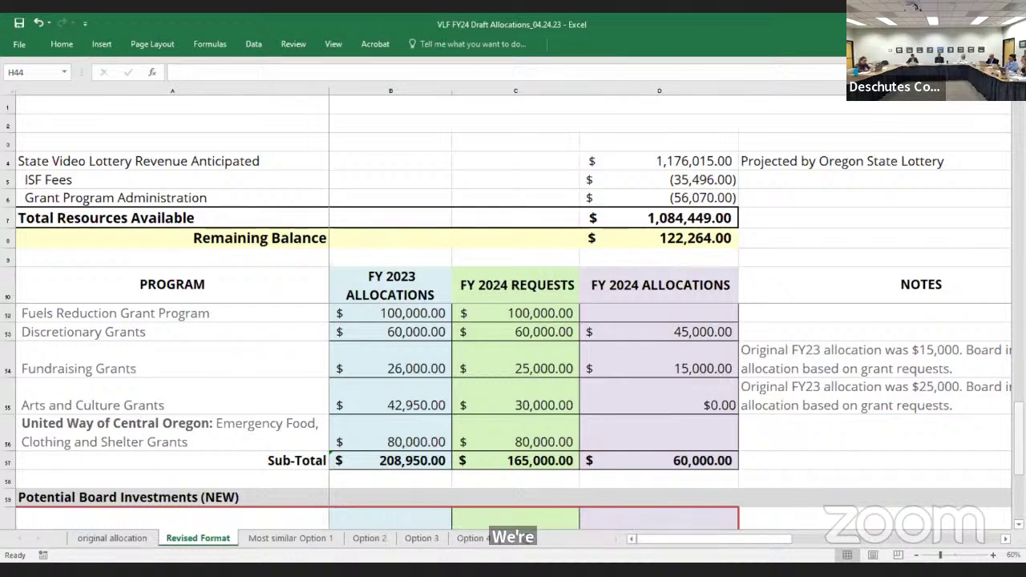
pyautogui.scroll(-2, 713, 481)
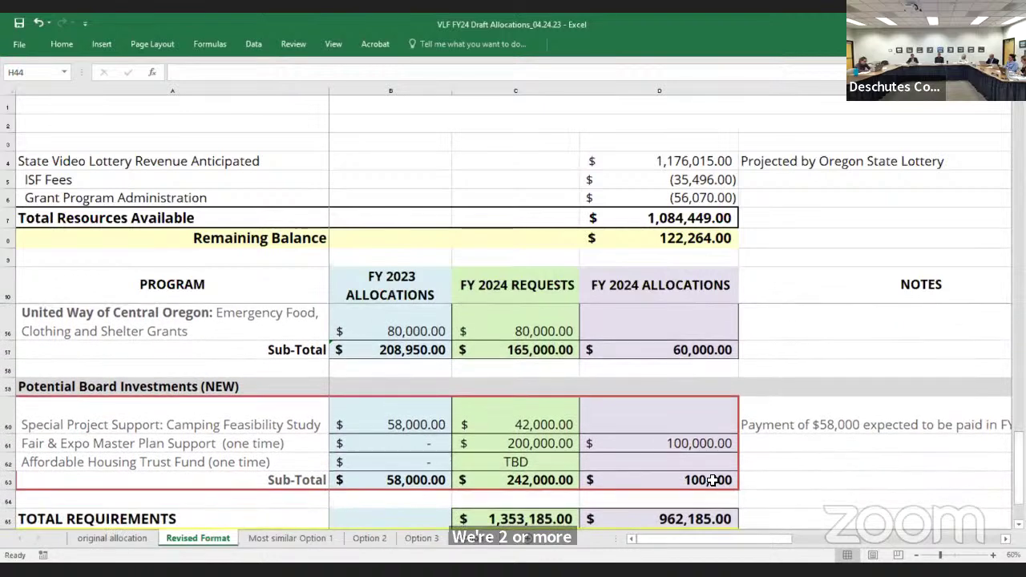
pyautogui.click(818, 429)
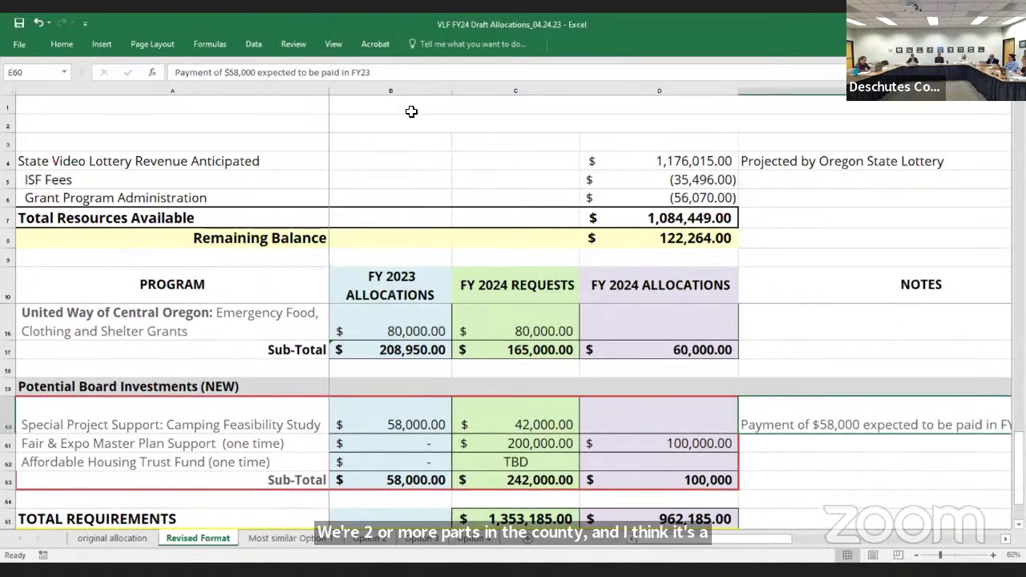
pyautogui.click(385, 73)
pyautogui.write('-')
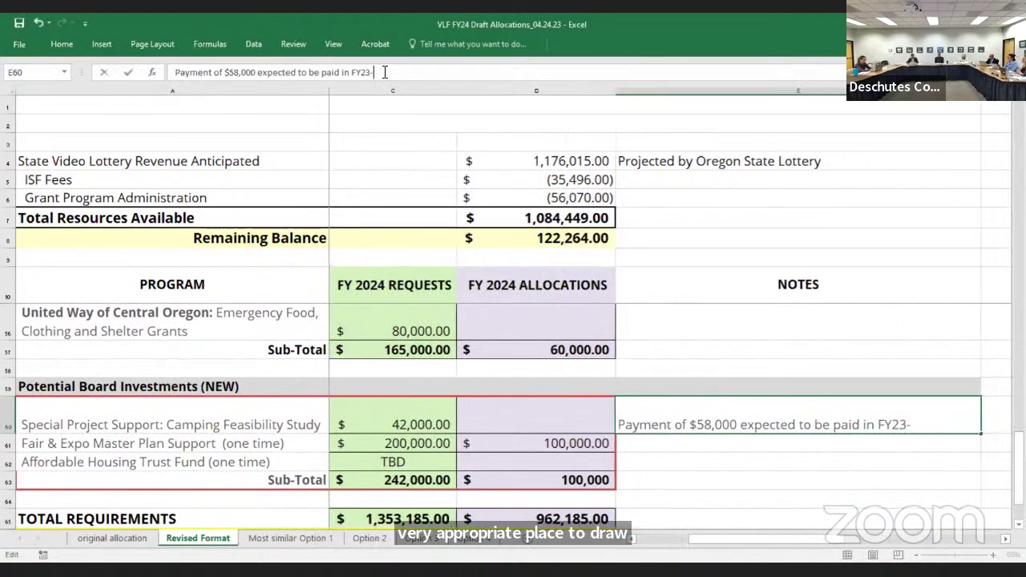
pyautogui.write(' USE park fund')
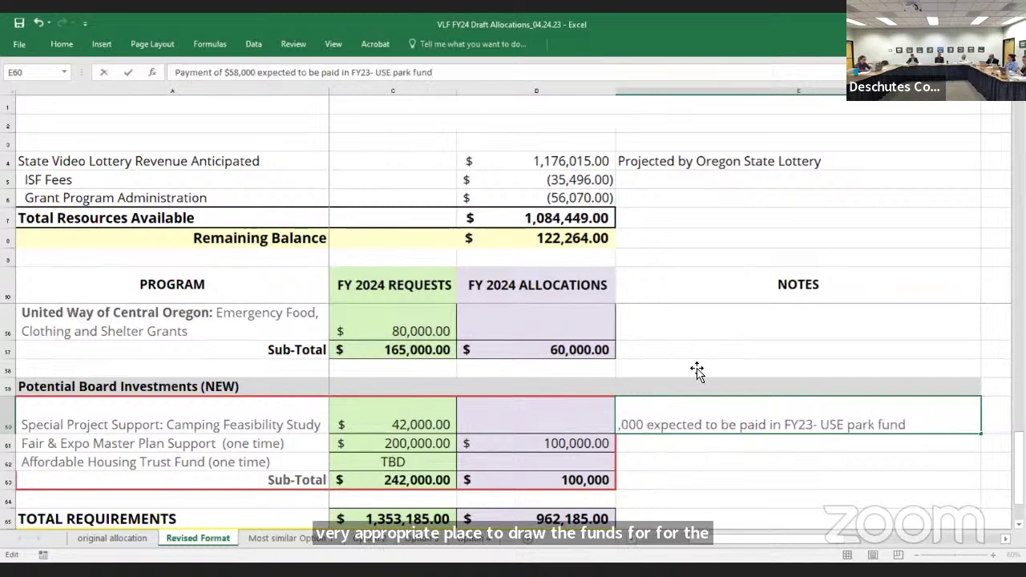
pyautogui.click(744, 458)
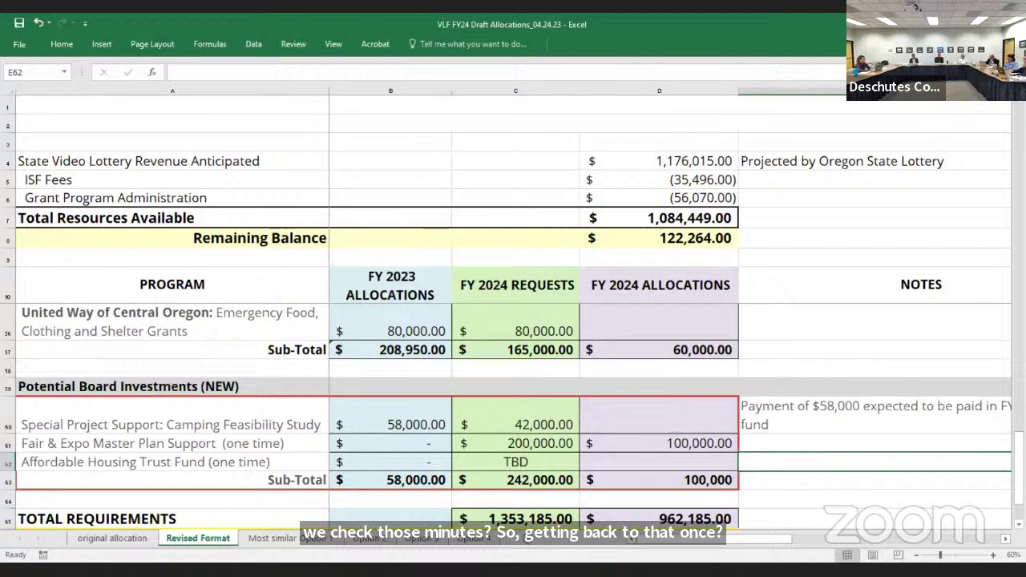
# Examine the allocations in the Other Economic Development section, focusing on the blank FY 2024 entry for Sisters Chamber General Operations
pyautogui.scroll(3, 513, 417)
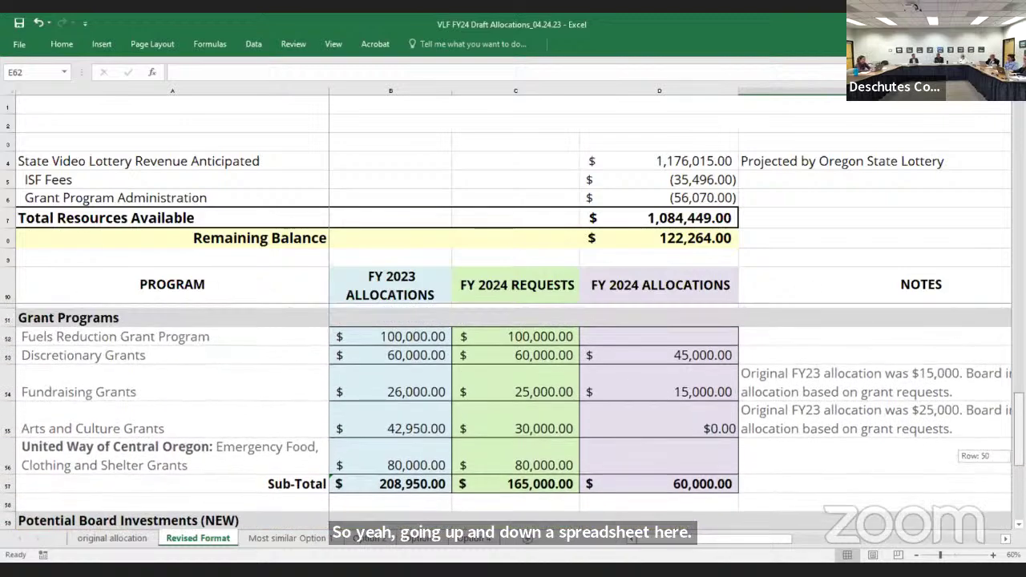
pyautogui.scroll(2, 513, 416)
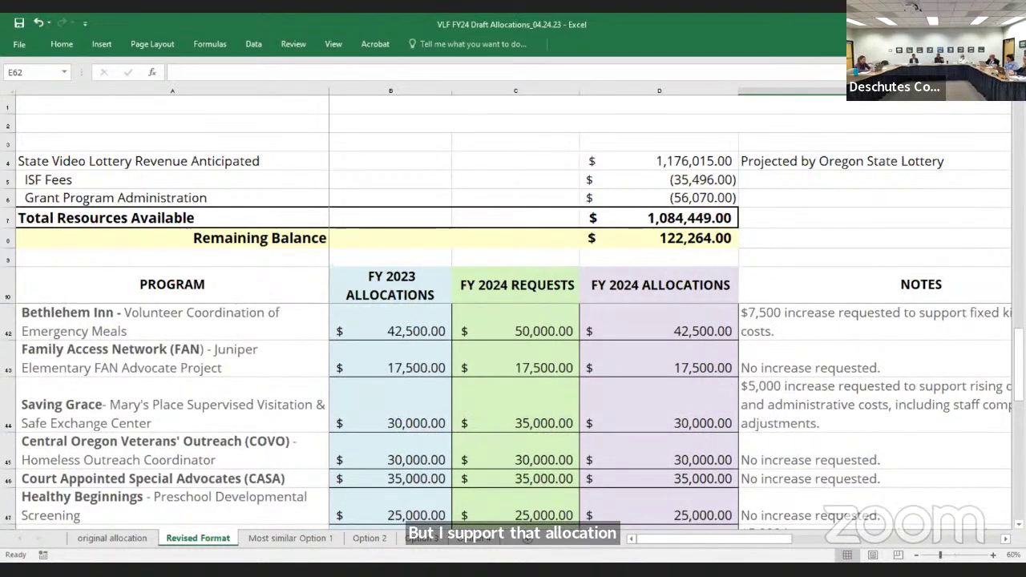
pyautogui.scroll(4, 513, 417)
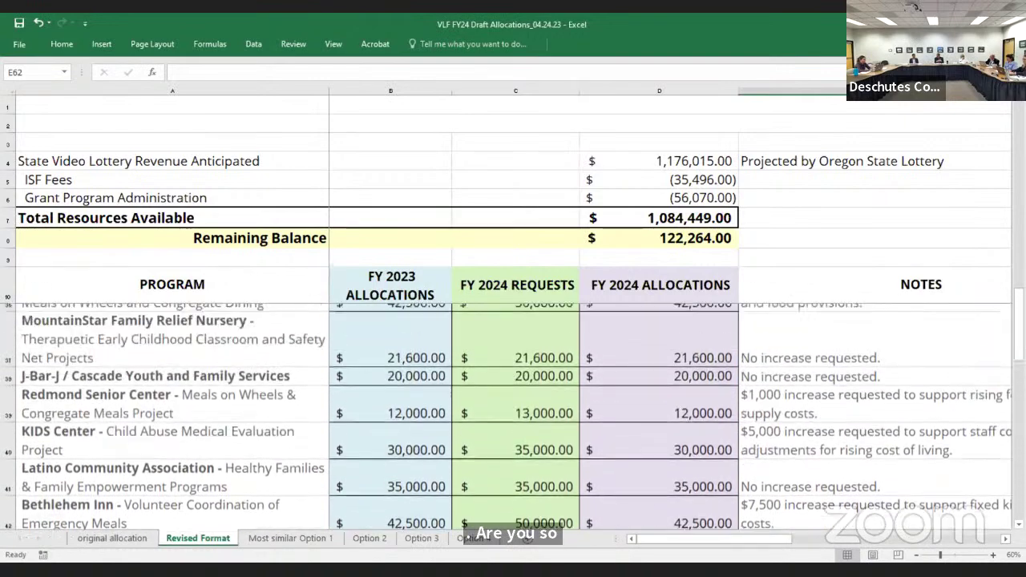
pyautogui.scroll(5, 513, 417)
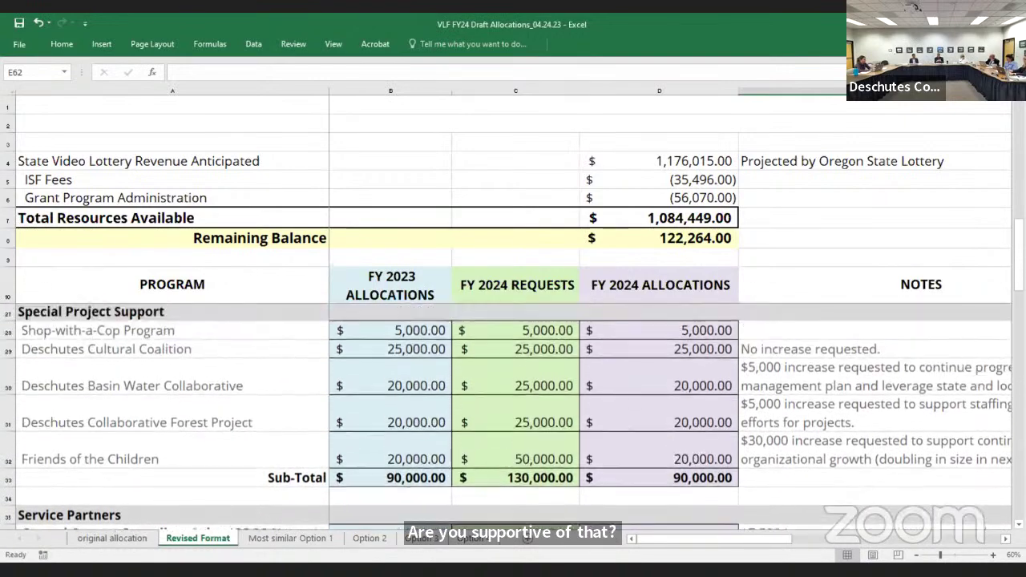
pyautogui.scroll(3, 513, 417)
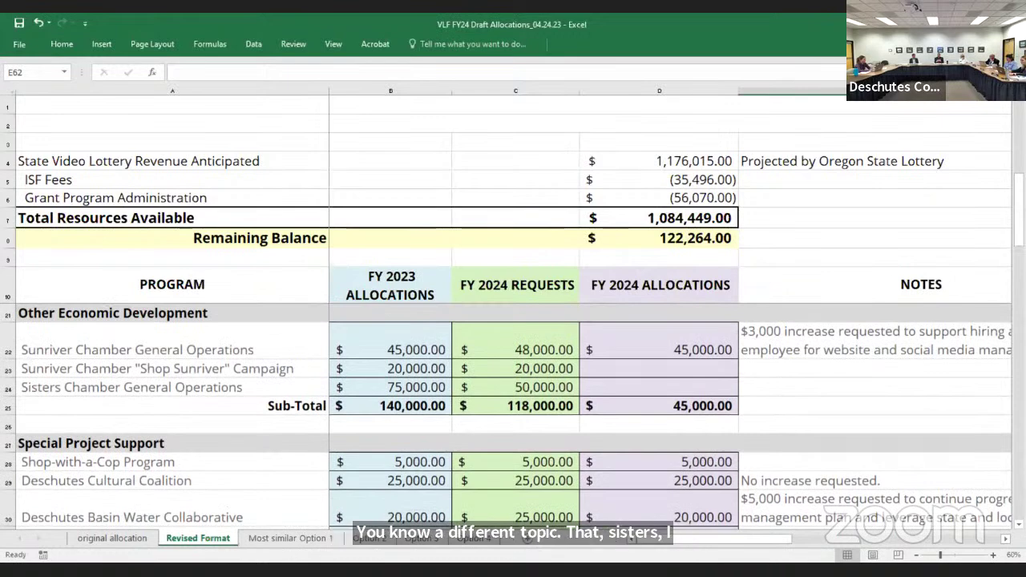
pyautogui.click(710, 387)
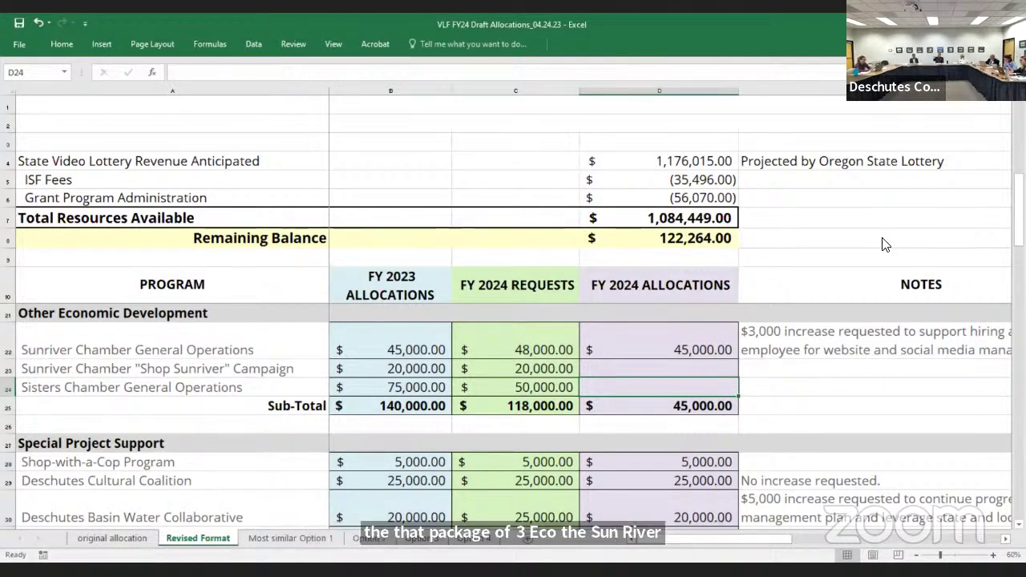
pyautogui.scroll(2, 886, 244)
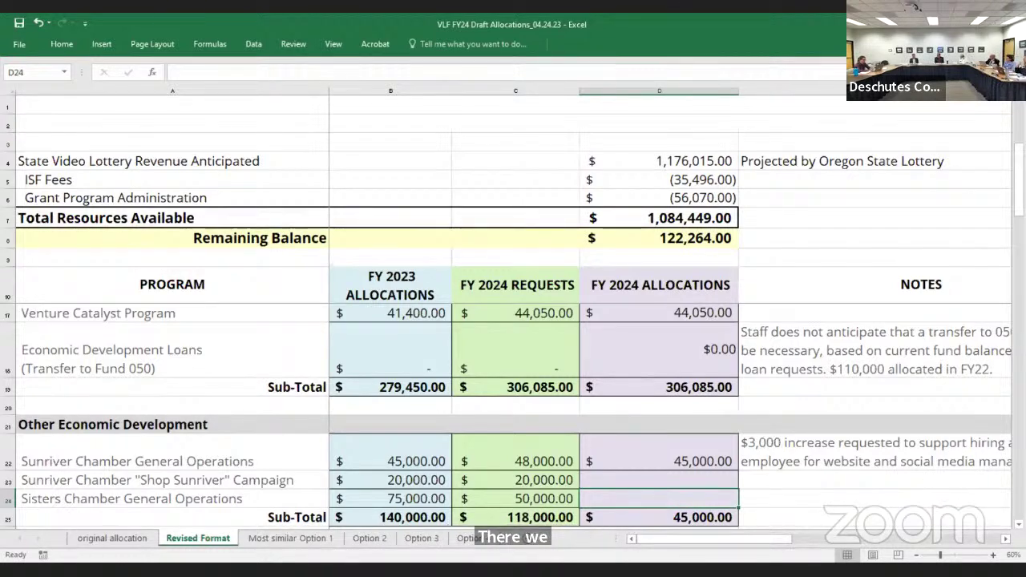
pyautogui.scroll(-1, 950, 499)
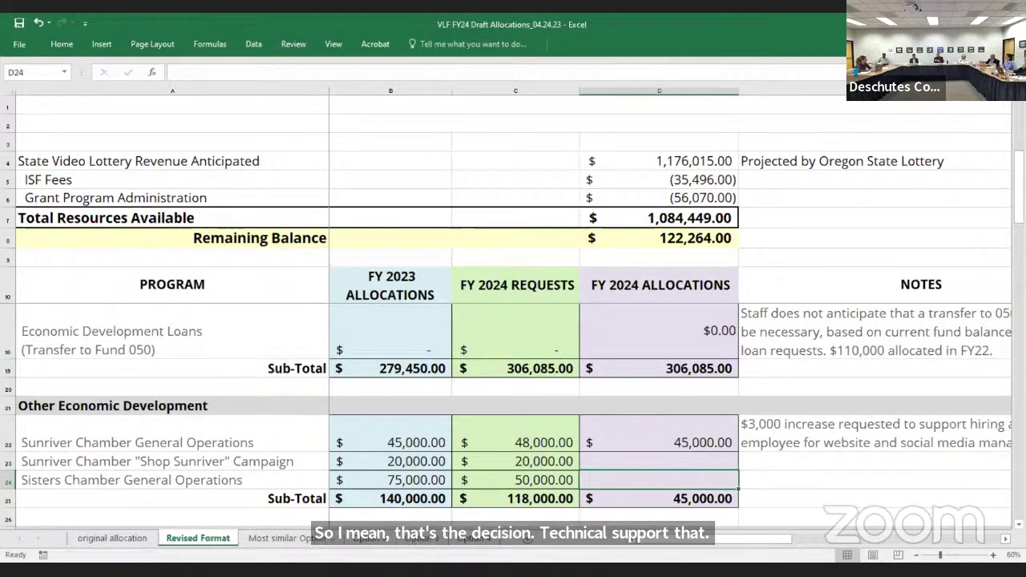
pyautogui.rightClick(653, 480)
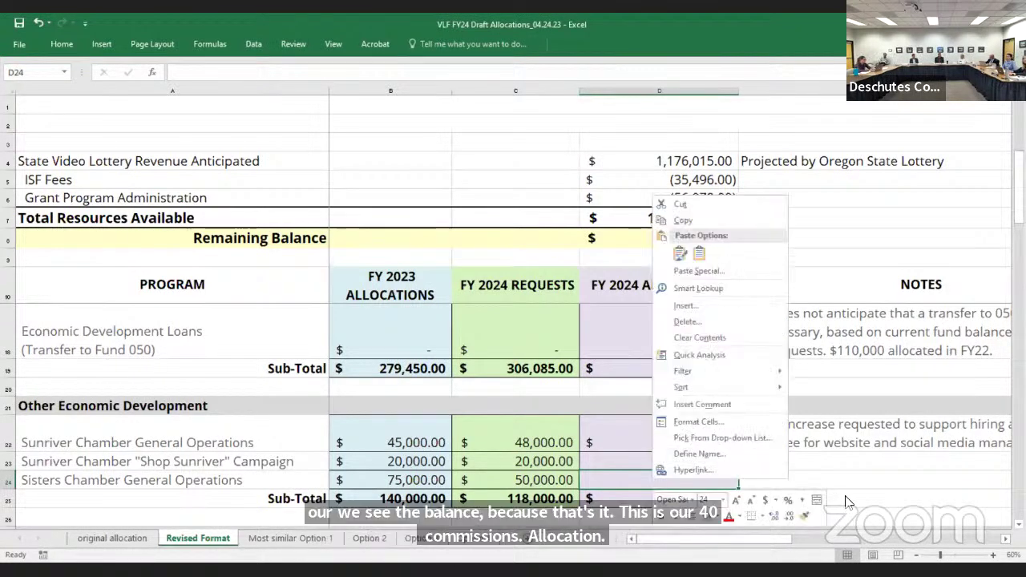
pyautogui.click(703, 488)
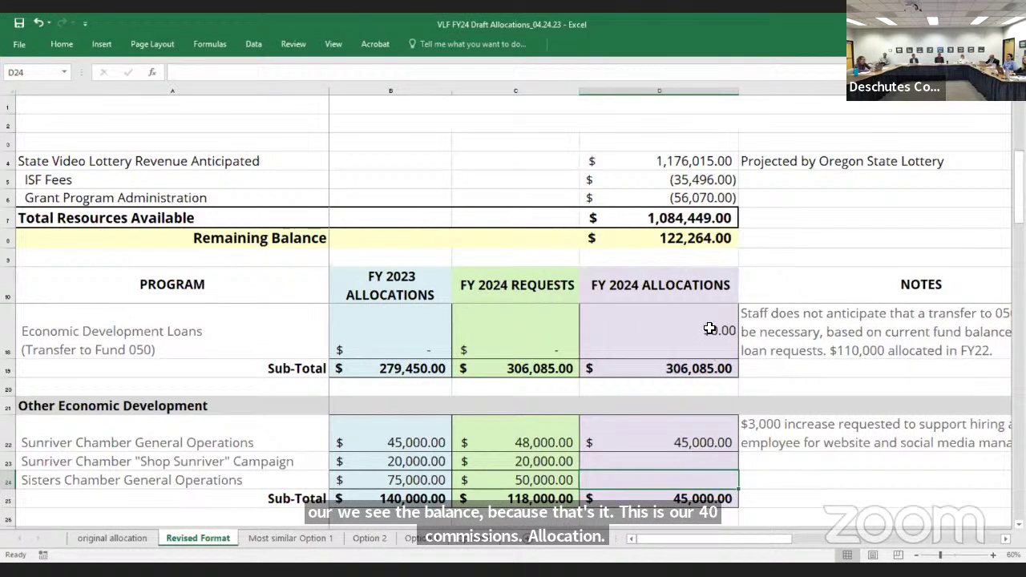
pyautogui.click(651, 221)
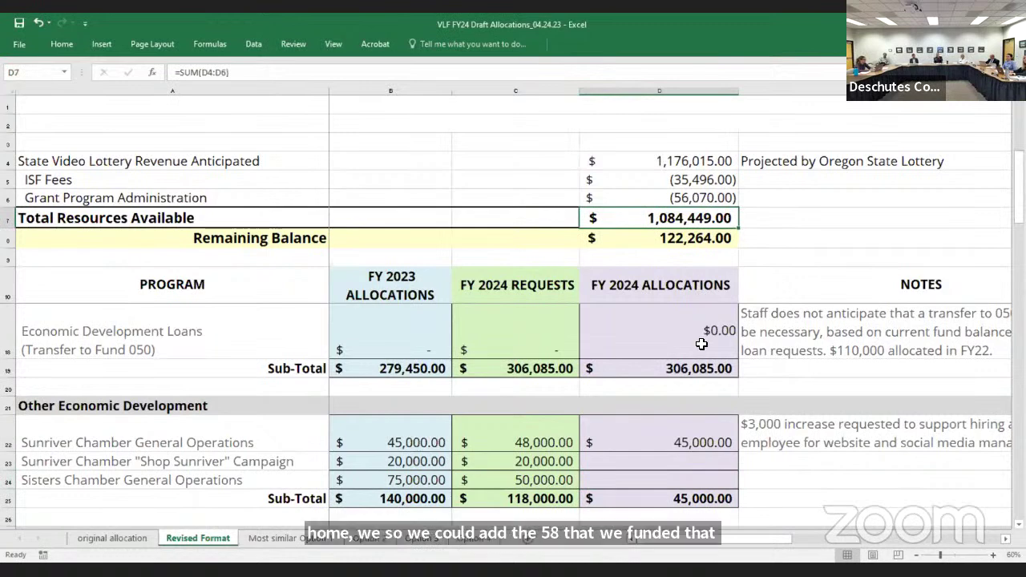
pyautogui.click(658, 477)
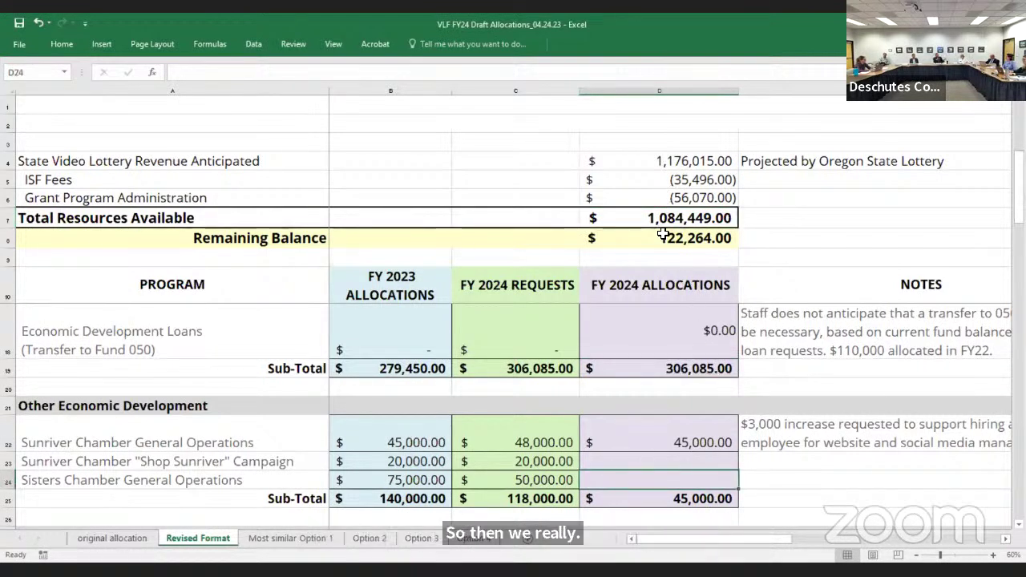
pyautogui.click(659, 368)
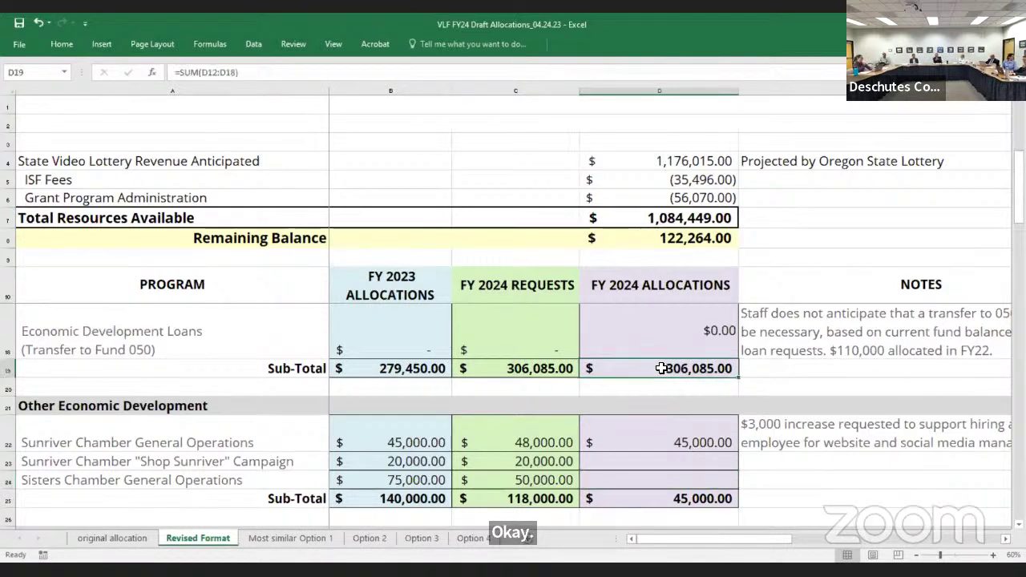
# Set the FY 2024 allocation for Sisters Chamber General Operations to 50000
pyautogui.click(658, 483)
pyautogui.write('50000')
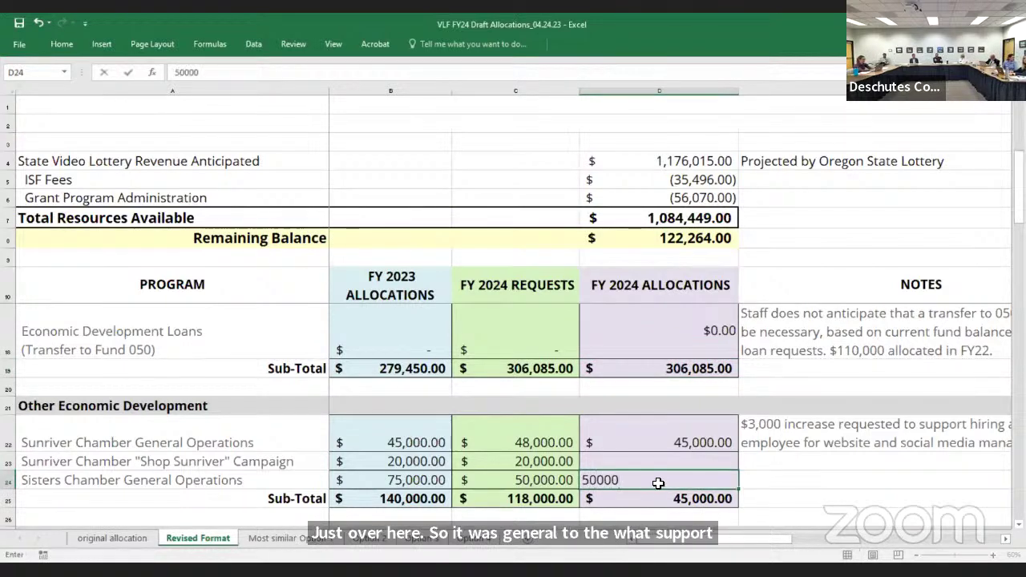
pyautogui.press('Return')
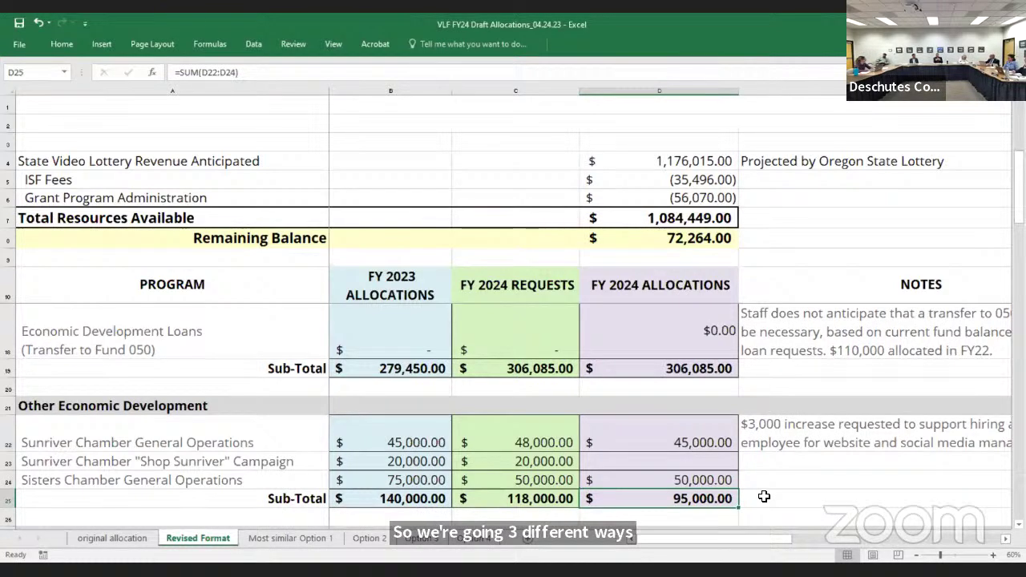
# Set the FY 2024 allocation for the Sunriver Chamber "Shop Sunriver" Campaign to 5000
pyautogui.click(695, 461)
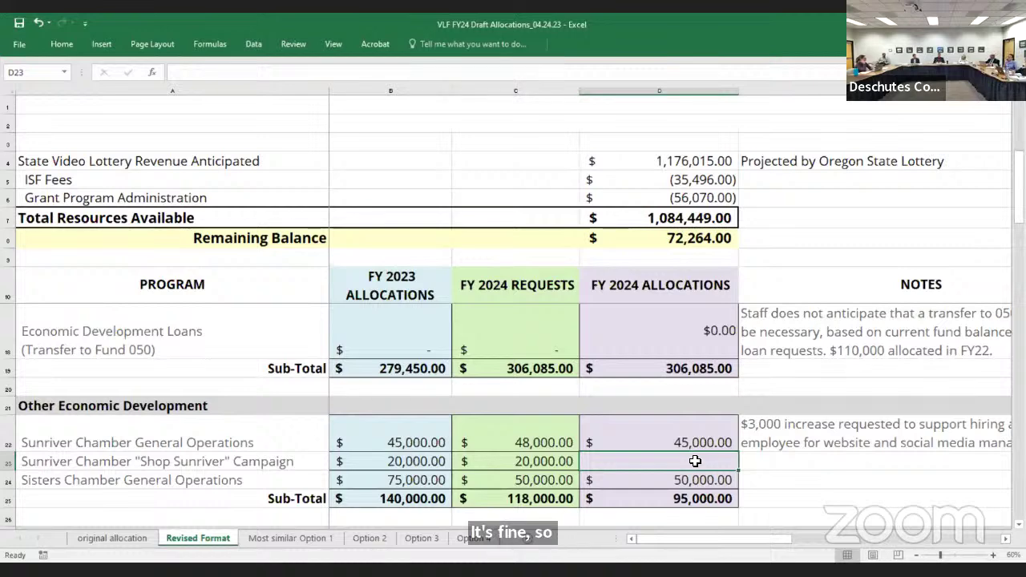
pyautogui.write('50')
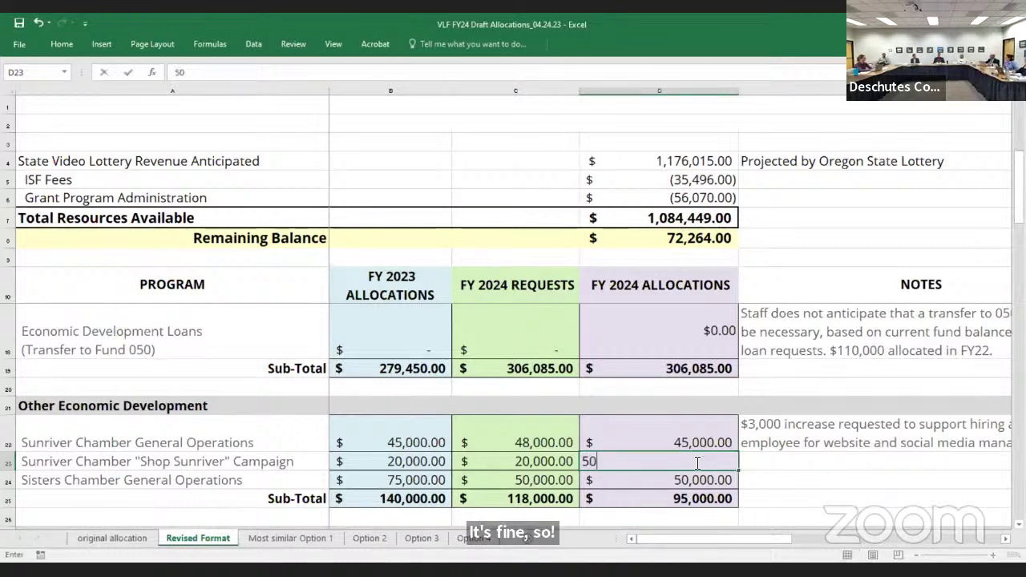
pyautogui.write('00')
pyautogui.press('Return')
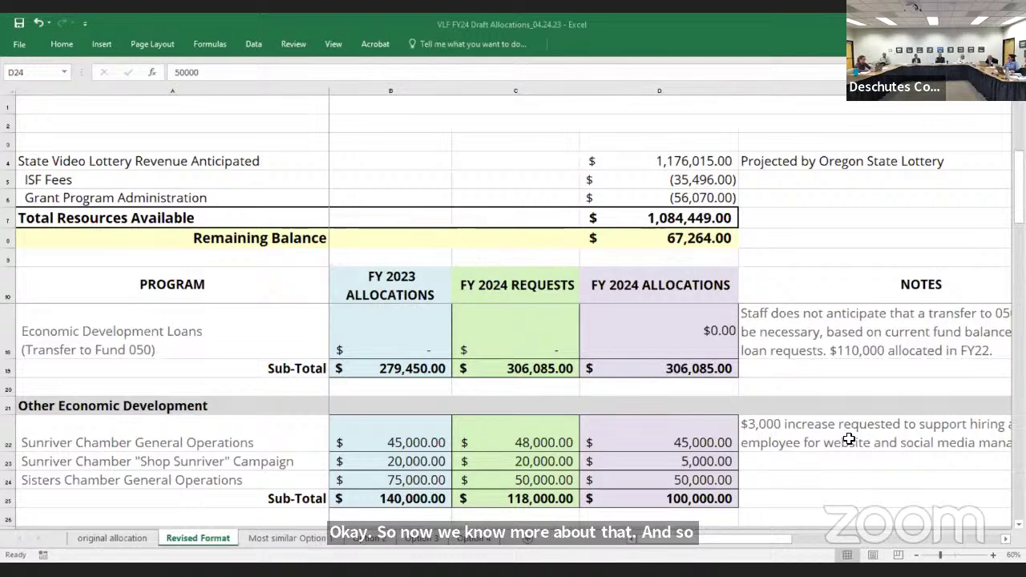
# Set both the FY 2024 and FY 2023 allocations for Special Project Support: Camping Feasibility Study to 0
pyautogui.scroll(-1, 837, 481)
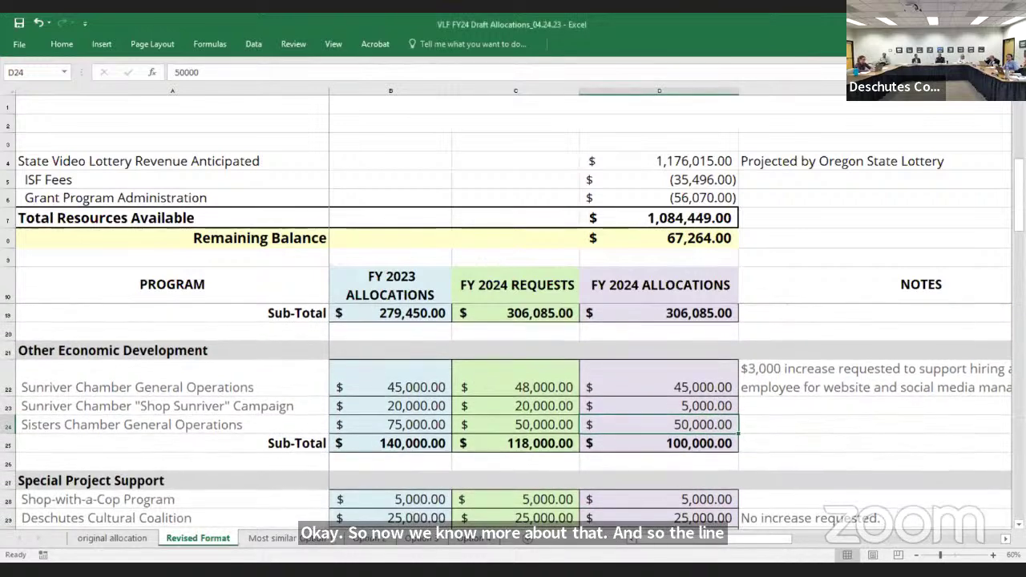
pyautogui.moveTo(1019, 196); pyautogui.dragTo(1019, 428)
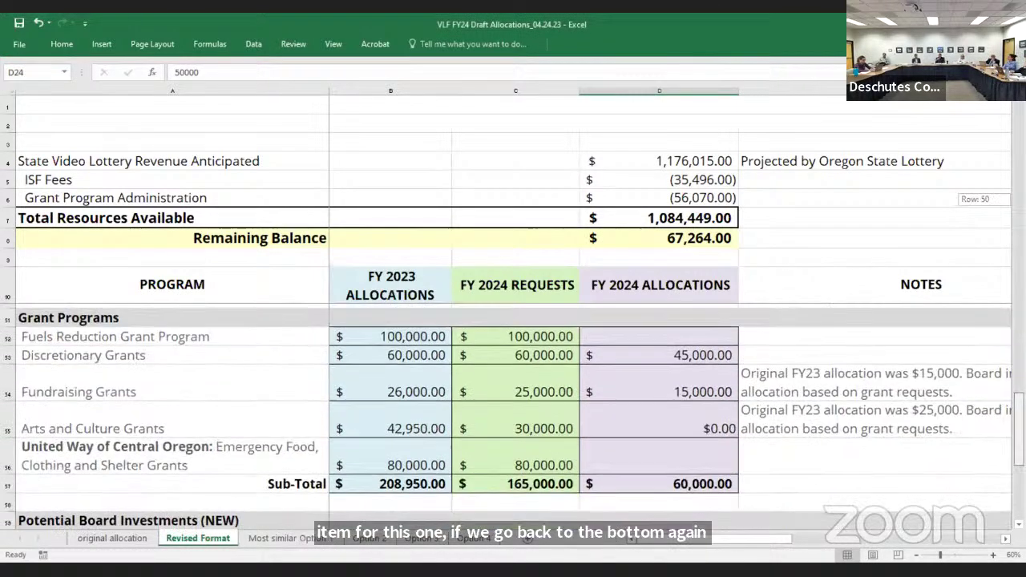
pyautogui.scroll(-3, 874, 469)
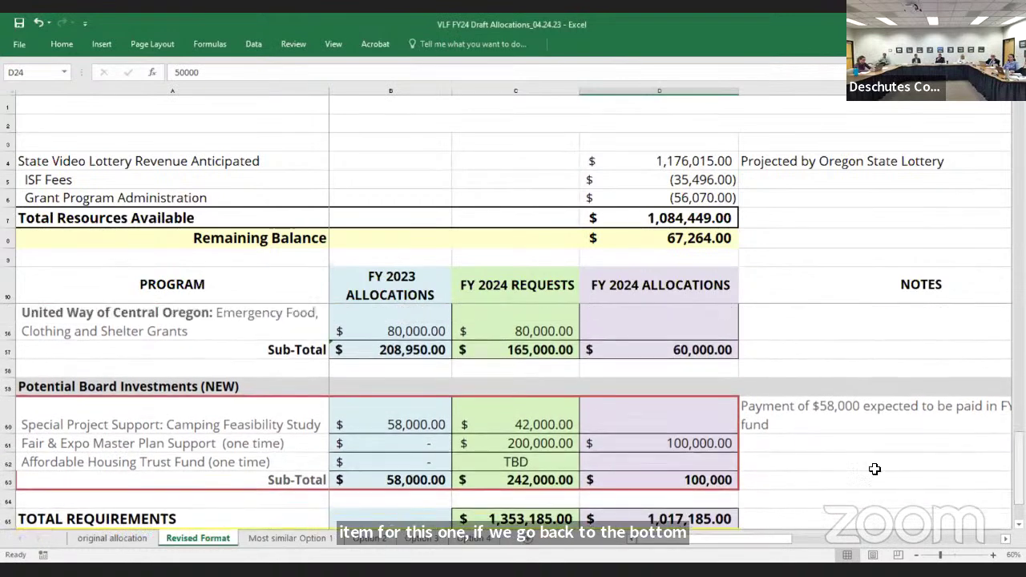
pyautogui.click(689, 422)
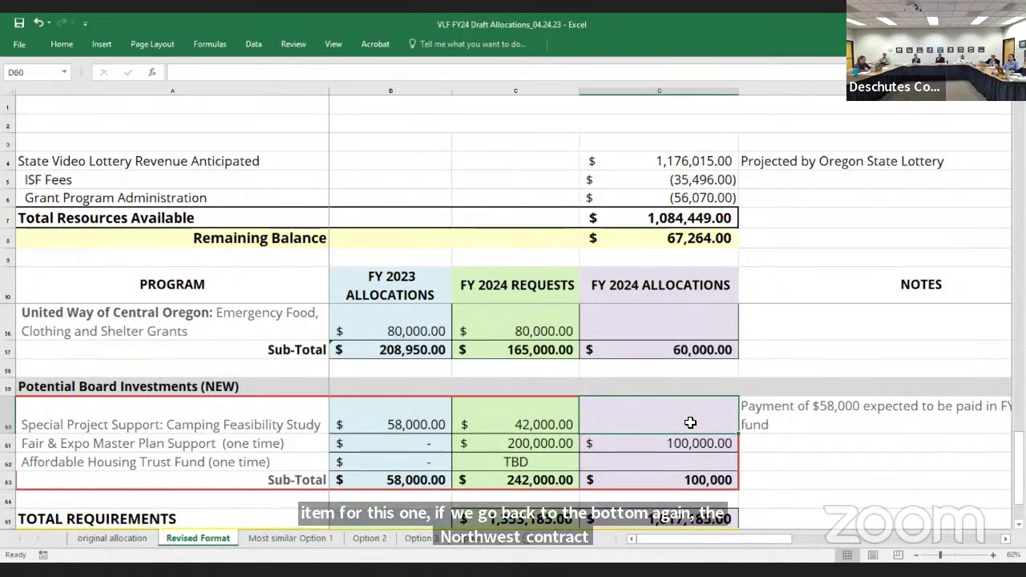
pyautogui.write('0')
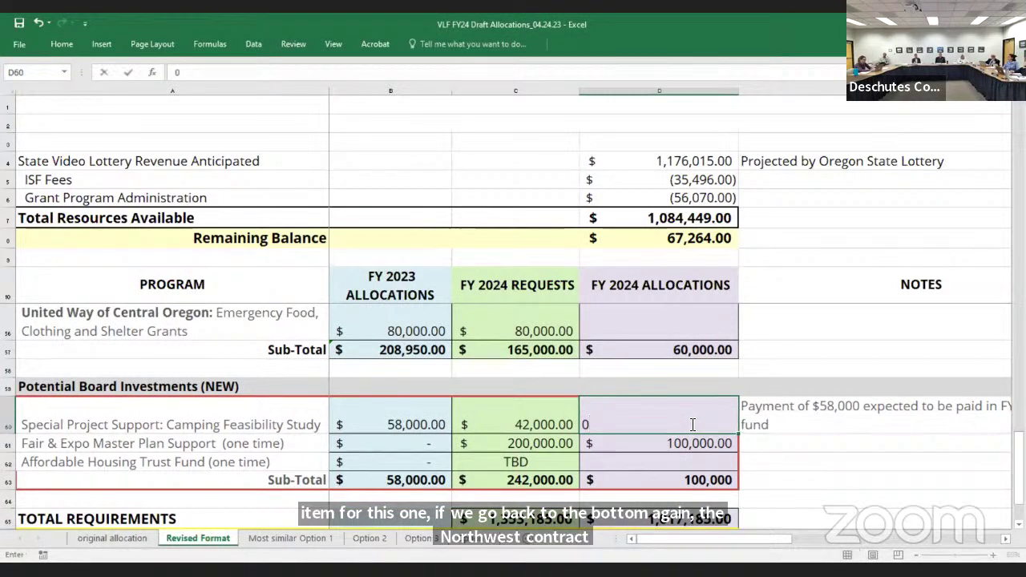
pyautogui.press('Return')
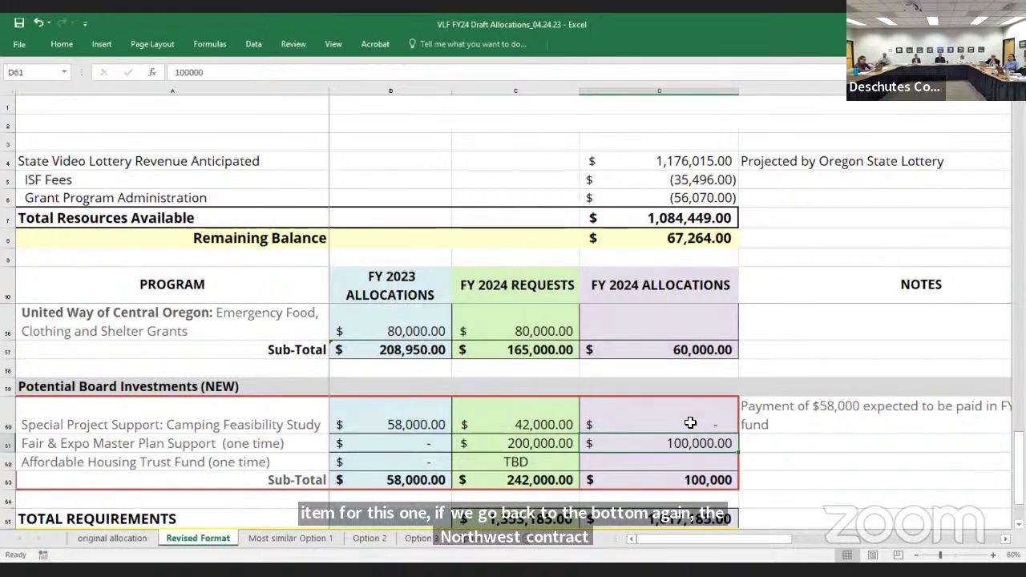
pyautogui.click(425, 423)
pyautogui.write('0')
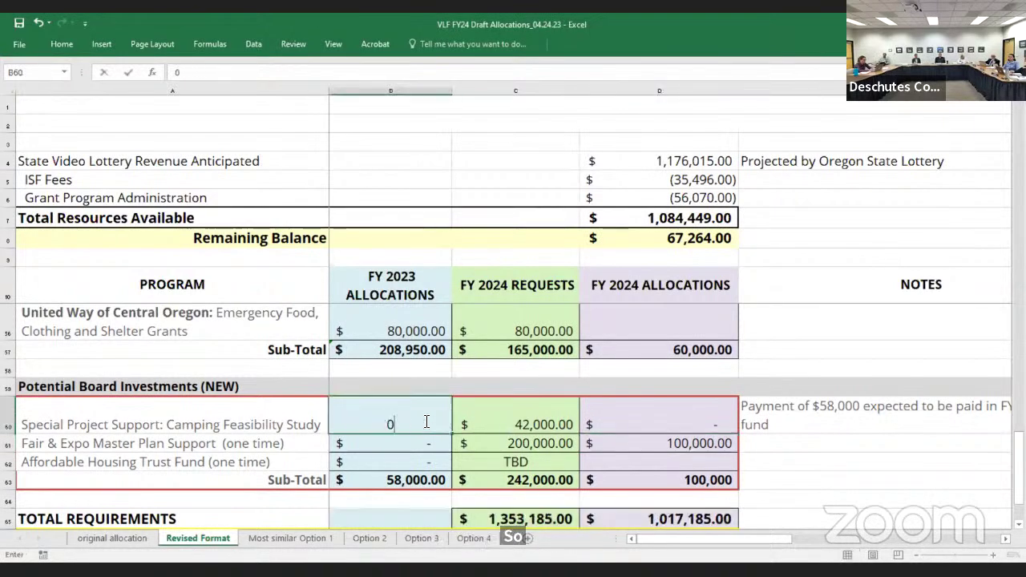
pyautogui.press('Return')
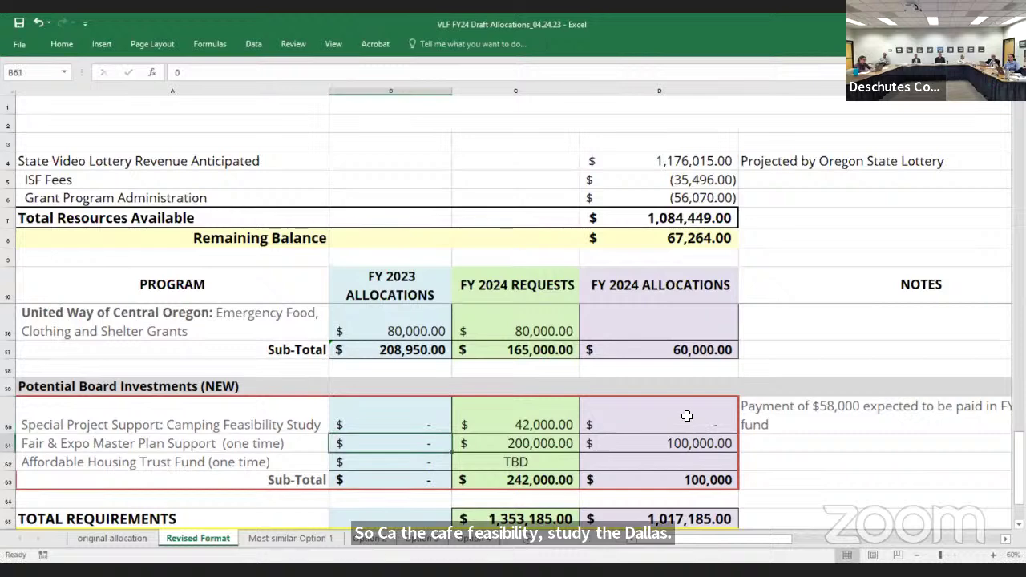
# Reword the Camping Feasibility Study note to read "USE park fund for both payments"
pyautogui.click(784, 428)
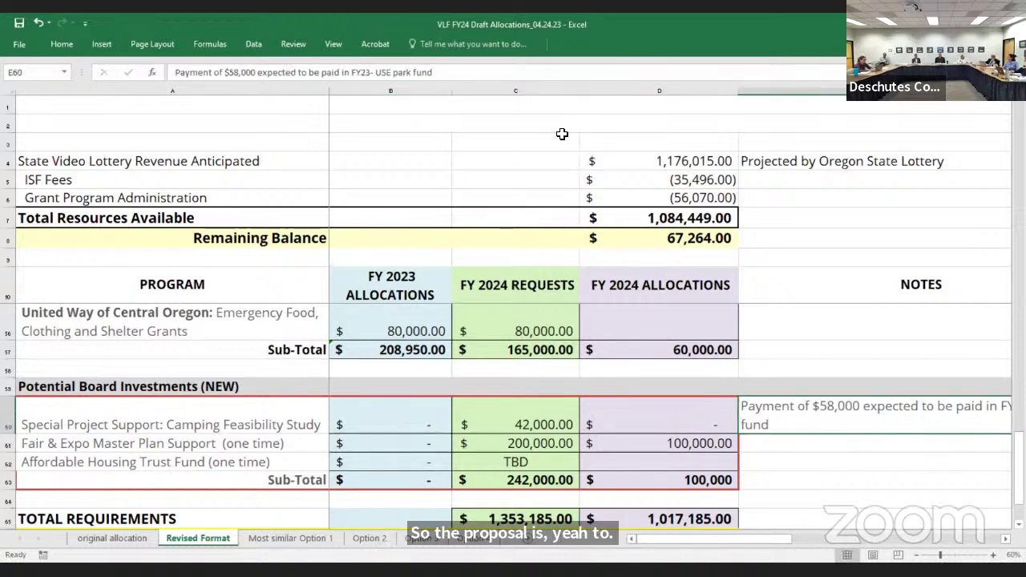
pyautogui.moveTo(378, 72); pyautogui.dragTo(170, 78)
pyautogui.press('BackSpace')
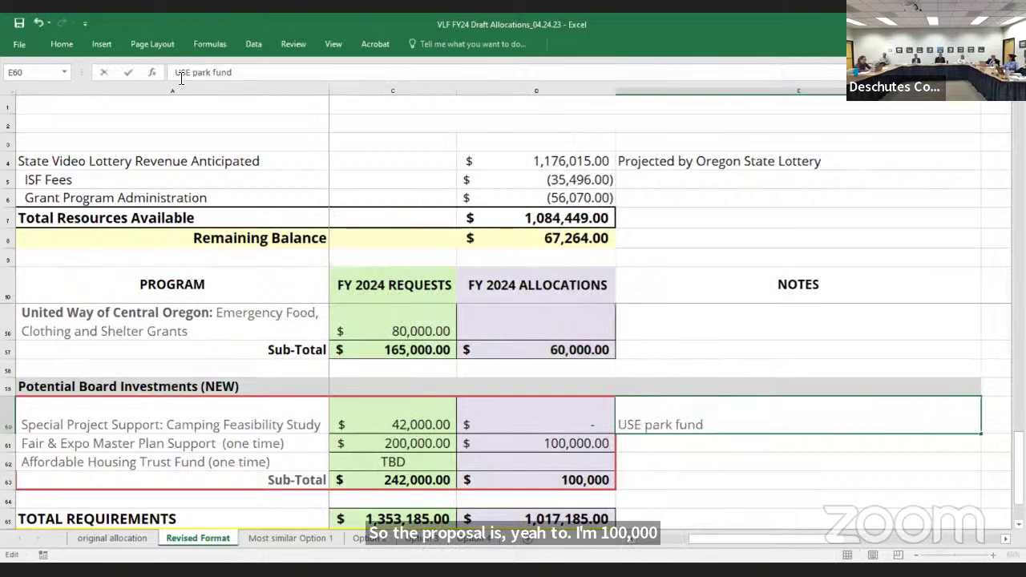
pyautogui.click(248, 71)
pyautogui.write('for both payments')
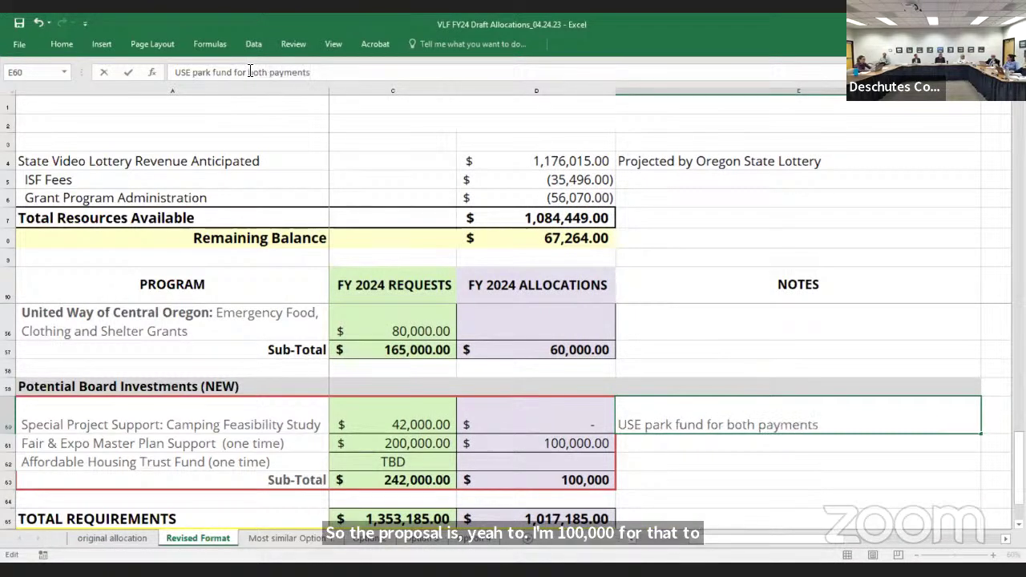
pyautogui.click(993, 449)
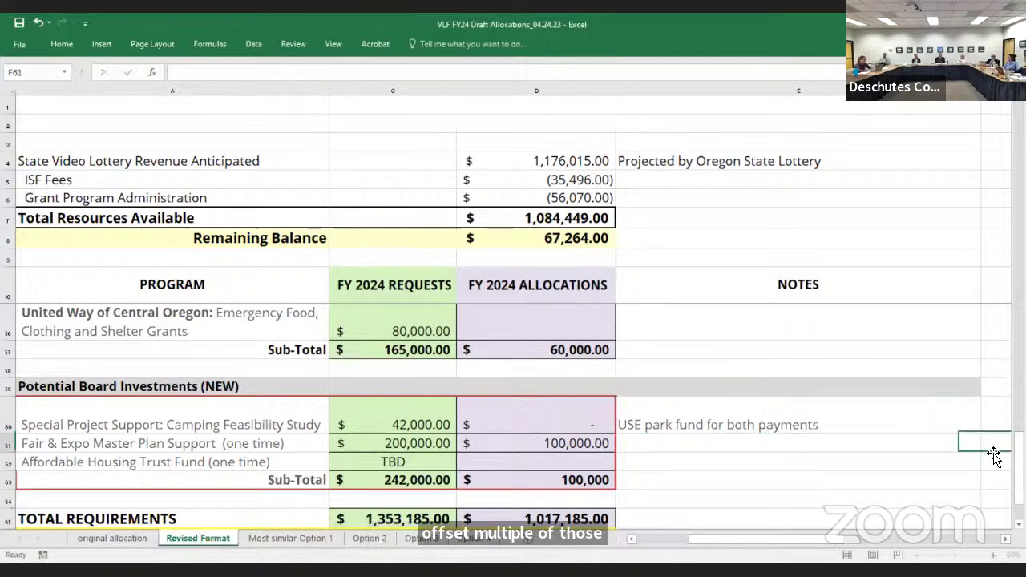
# Add 58000 to the FY 2024 Remaining Balance formula so it reads =D7-D65+58000
pyautogui.scroll(6, 513, 417)
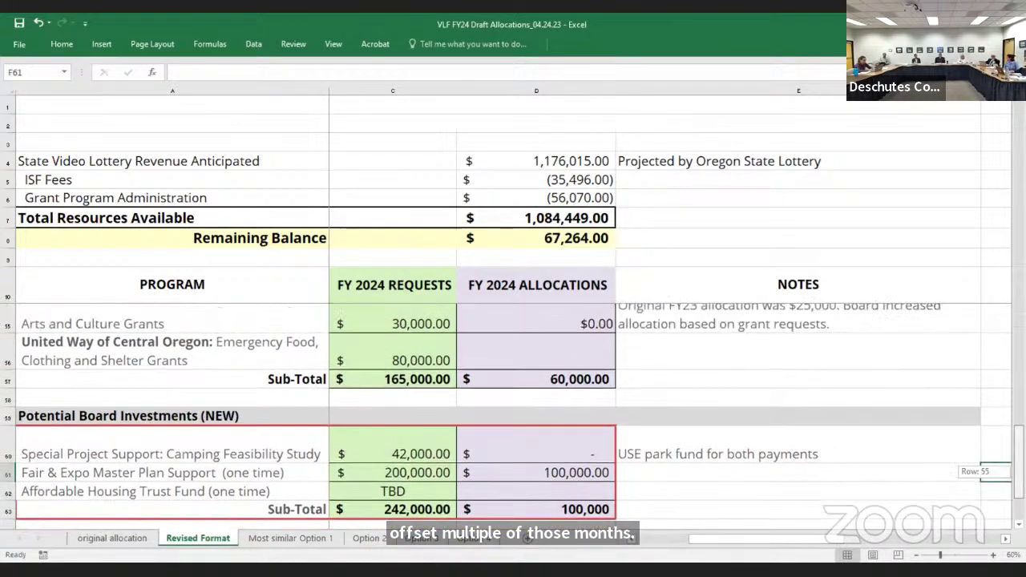
pyautogui.scroll(9, 513, 377)
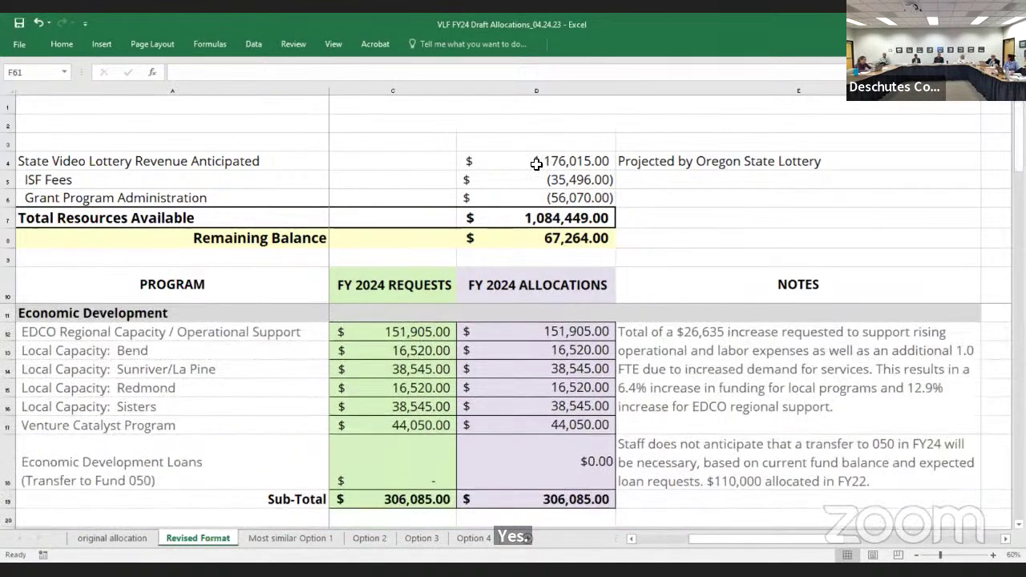
pyautogui.click(586, 242)
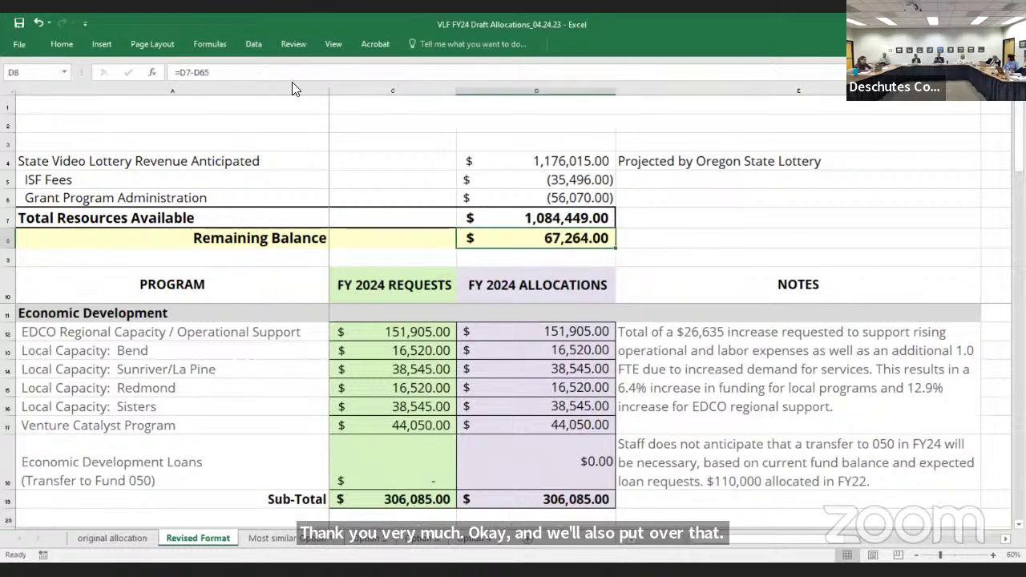
pyautogui.click(218, 73)
pyautogui.write('=58000')
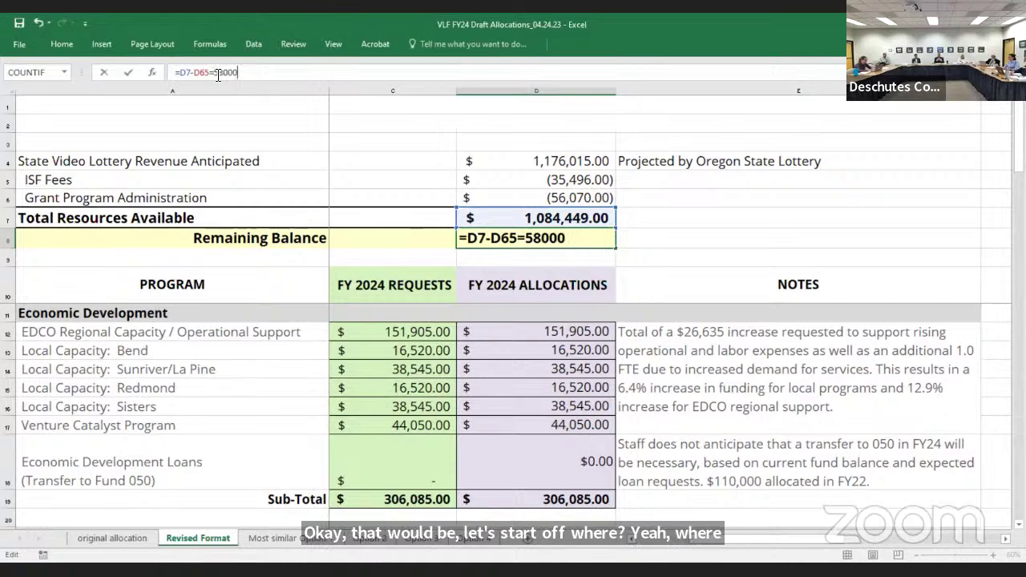
pyautogui.press('BackSpace')
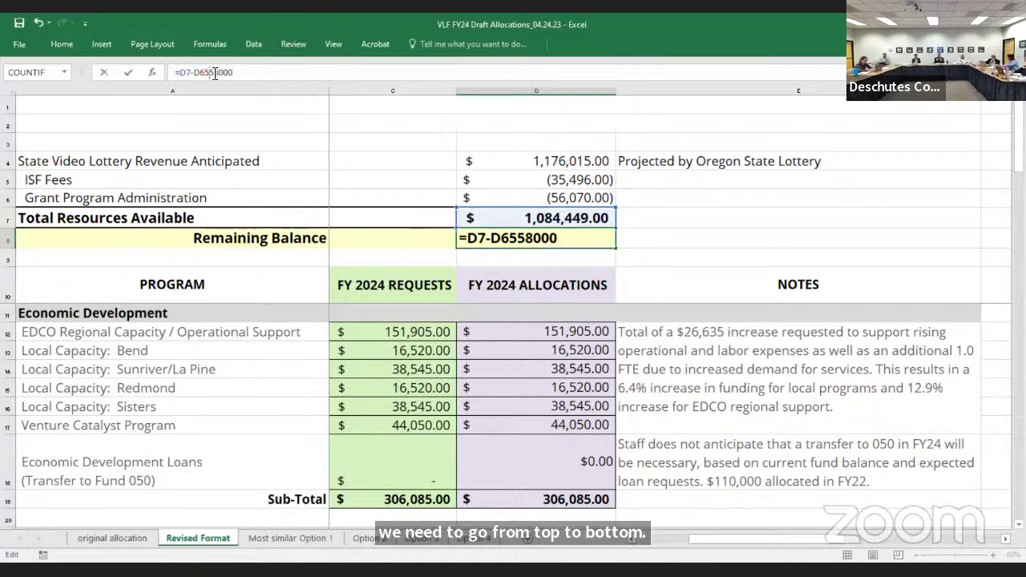
pyautogui.write('+')
pyautogui.press('Return')
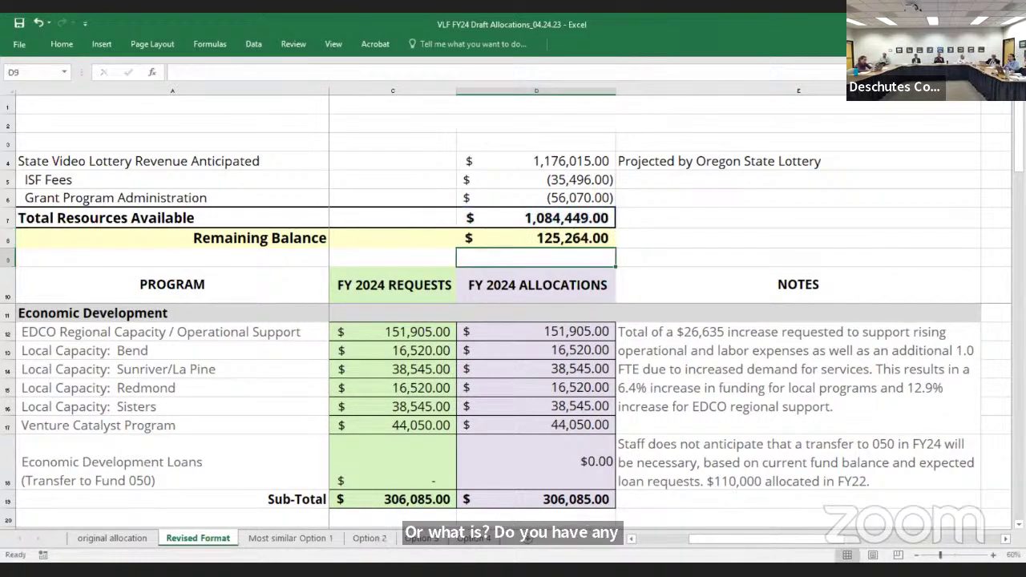
# Examine the Other Economic Development and Special Project Support allocations, and the blank FY 2024 entry for the Fuels Reduction Grant Program
pyautogui.moveTo(1018, 151); pyautogui.dragTo(1018, 201)
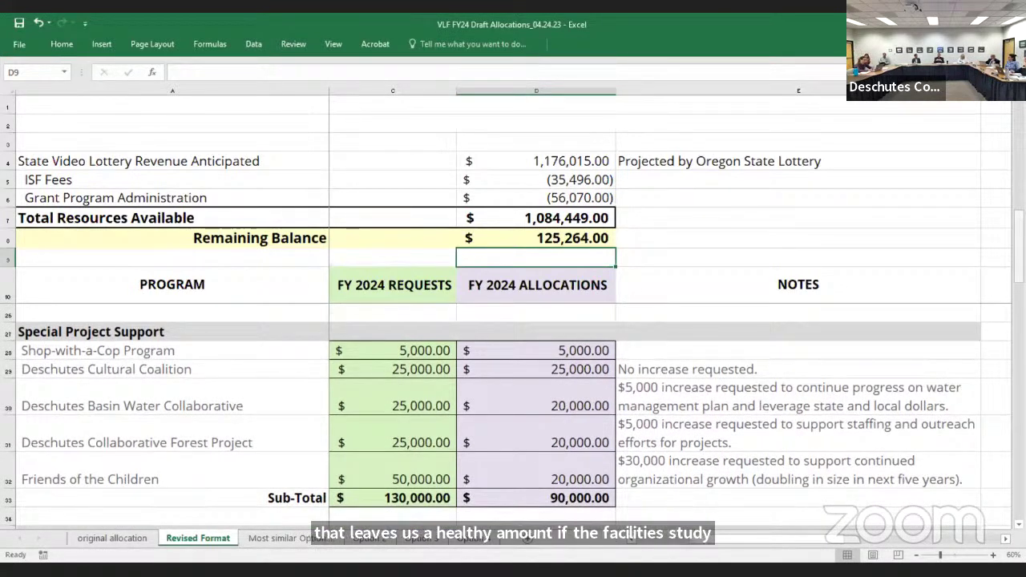
pyautogui.scroll(2, 513, 401)
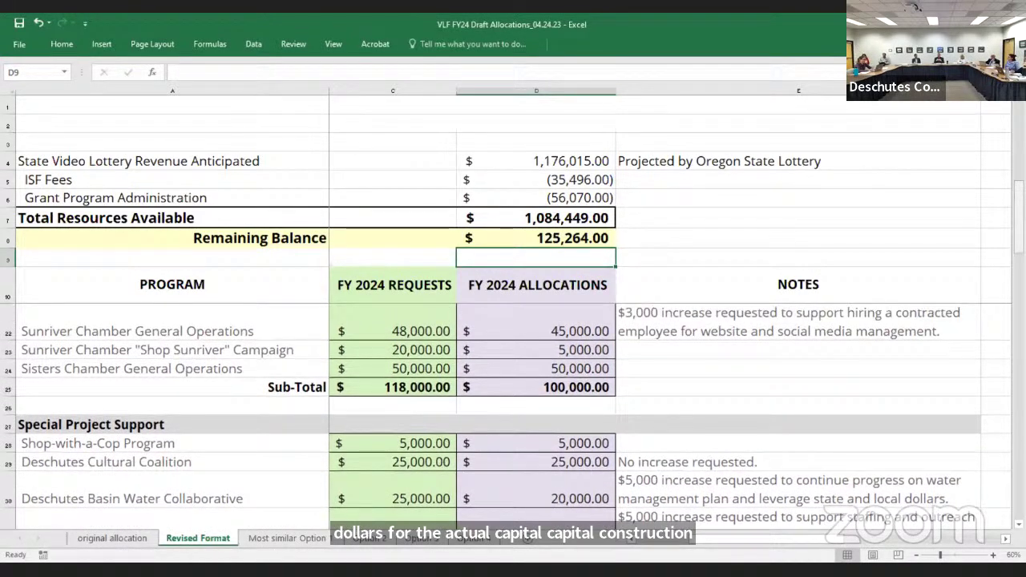
pyautogui.scroll(-1, 513, 401)
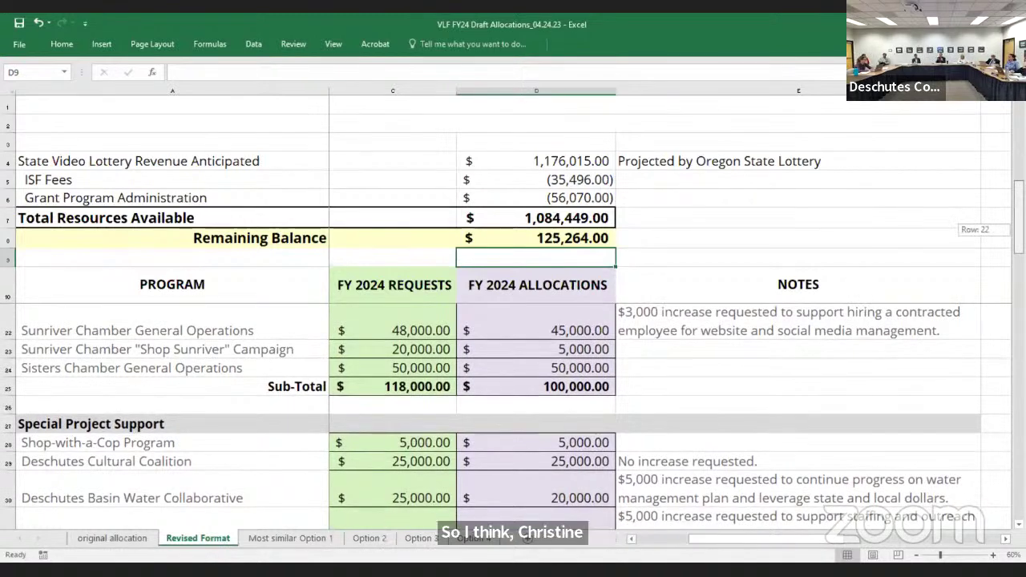
pyautogui.scroll(1, 513, 400)
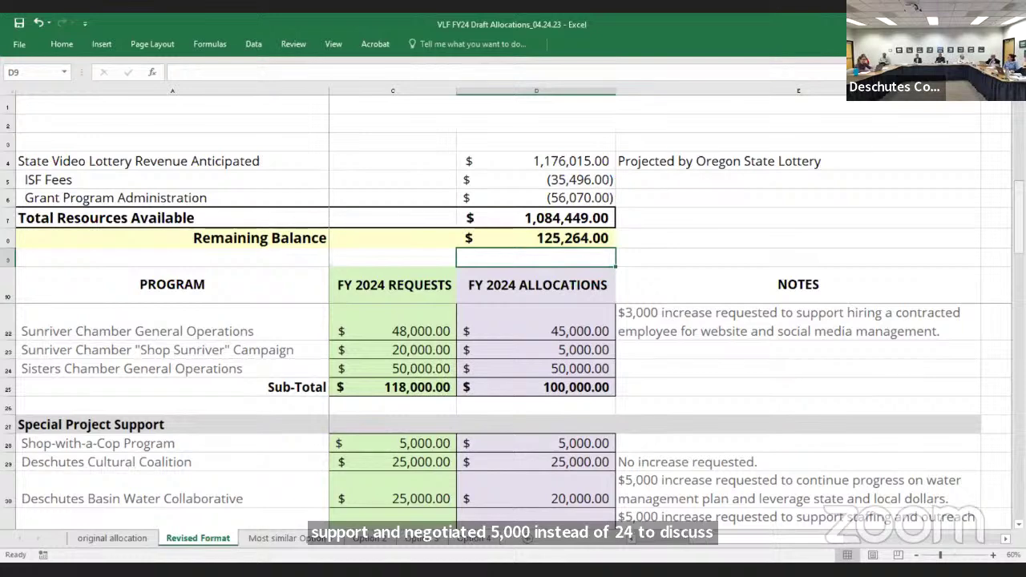
pyautogui.moveTo(1018, 228); pyautogui.dragTo(1018, 240)
pyautogui.click(565, 353)
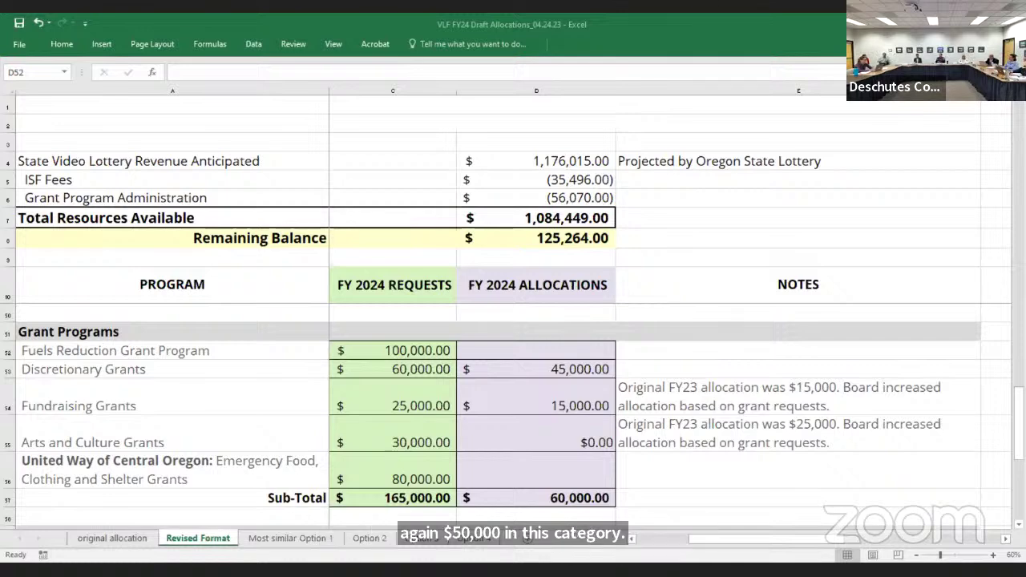
pyautogui.click(573, 358)
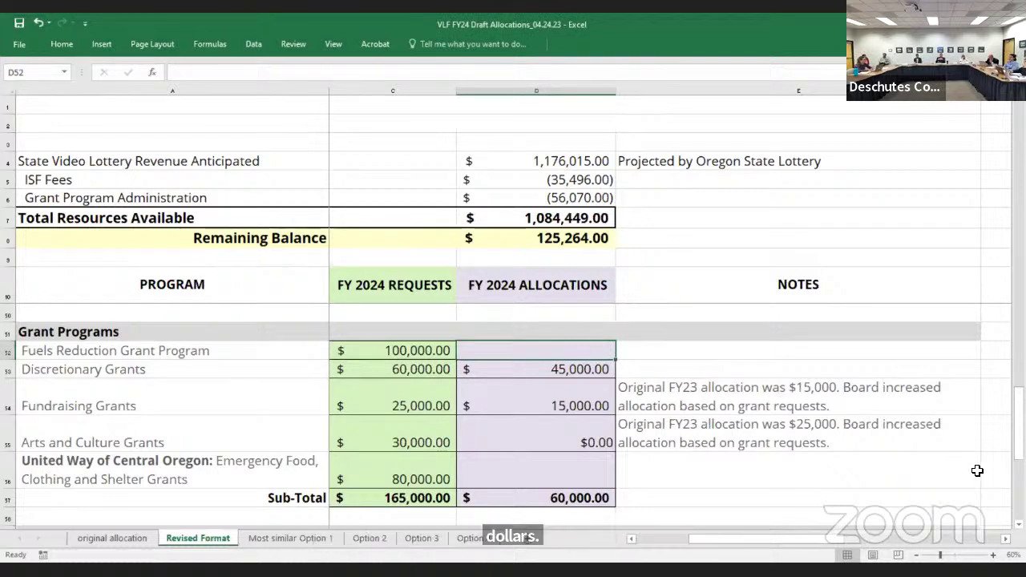
pyautogui.click(532, 344)
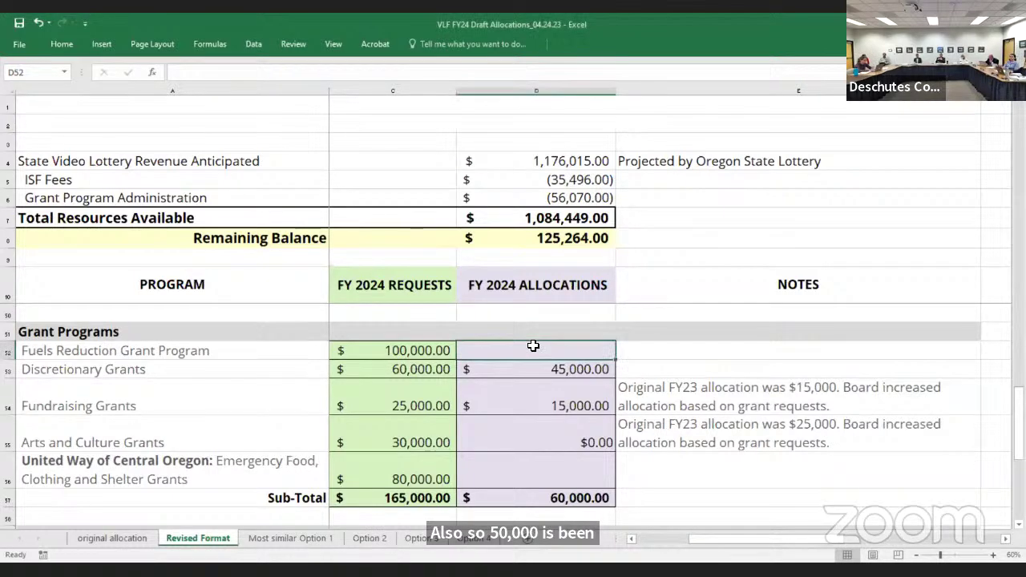
# Set the FY 2024 allocation for United Way of Central Oregon's Emergency Food, Clothing and Shelter Grants to 80000
pyautogui.click(542, 479)
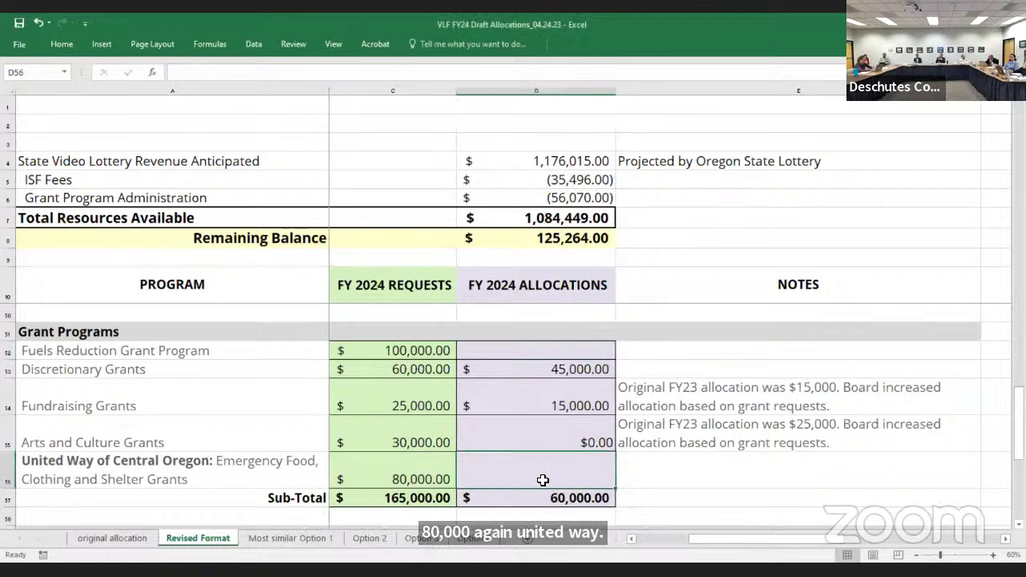
pyautogui.write('80,0')
pyautogui.write('0000')
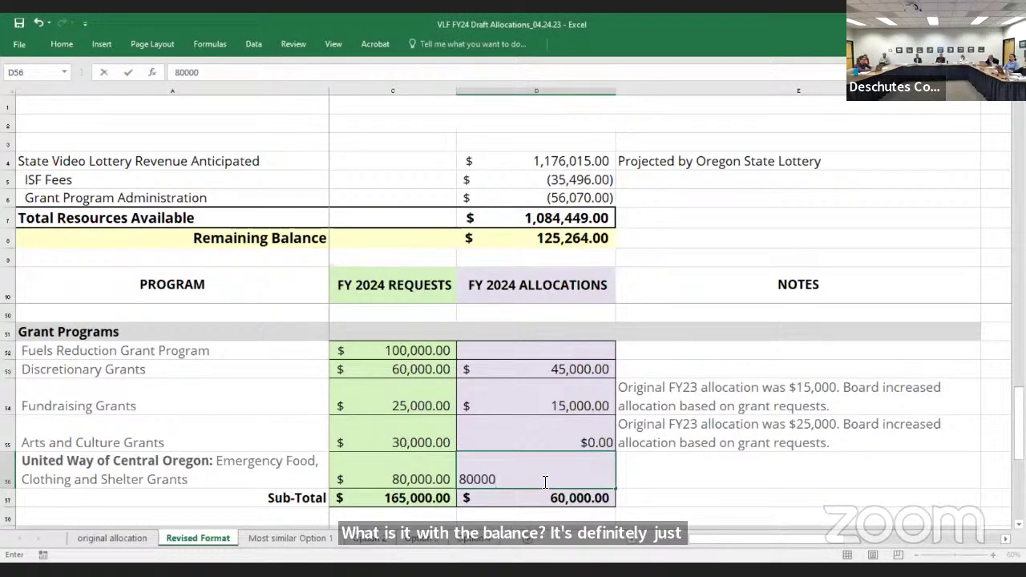
pyautogui.press('Return')
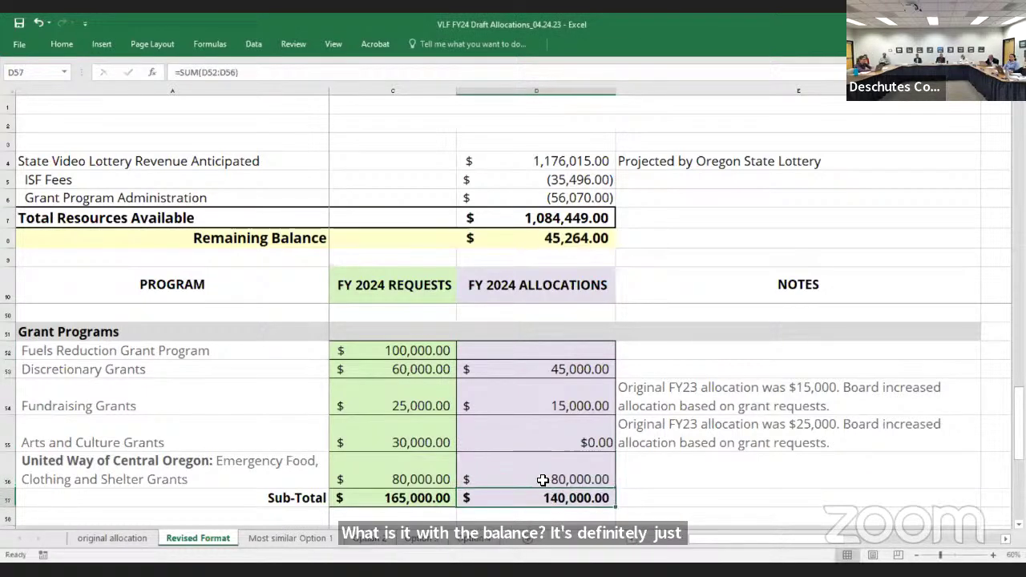
# Check the Remaining Balance formula and set the FY 2024 allocation for the Fuels Reduction Grant Program to 45000
pyautogui.click(571, 241)
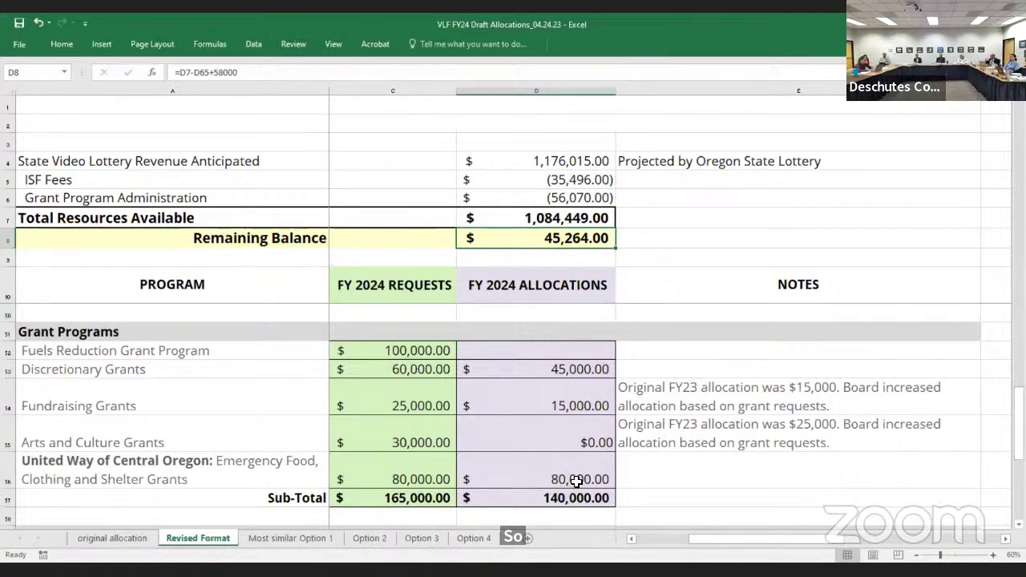
pyautogui.click(578, 350)
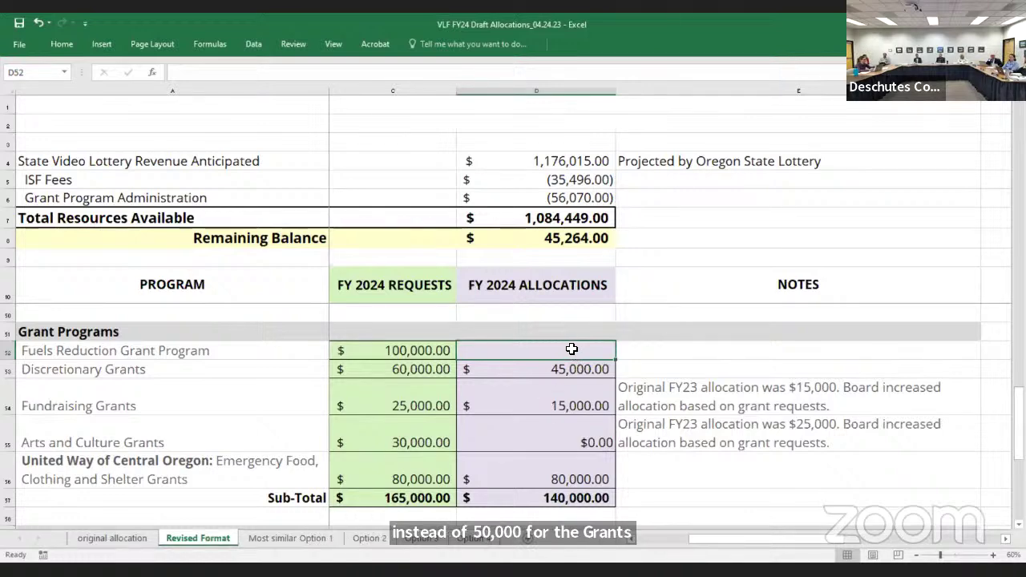
pyautogui.write('45000')
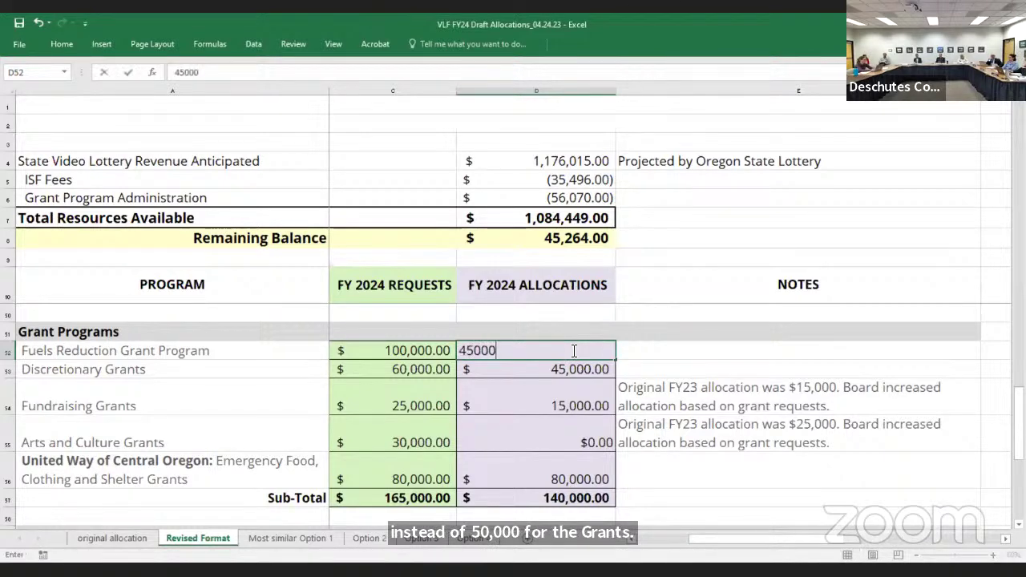
pyautogui.press('Return')
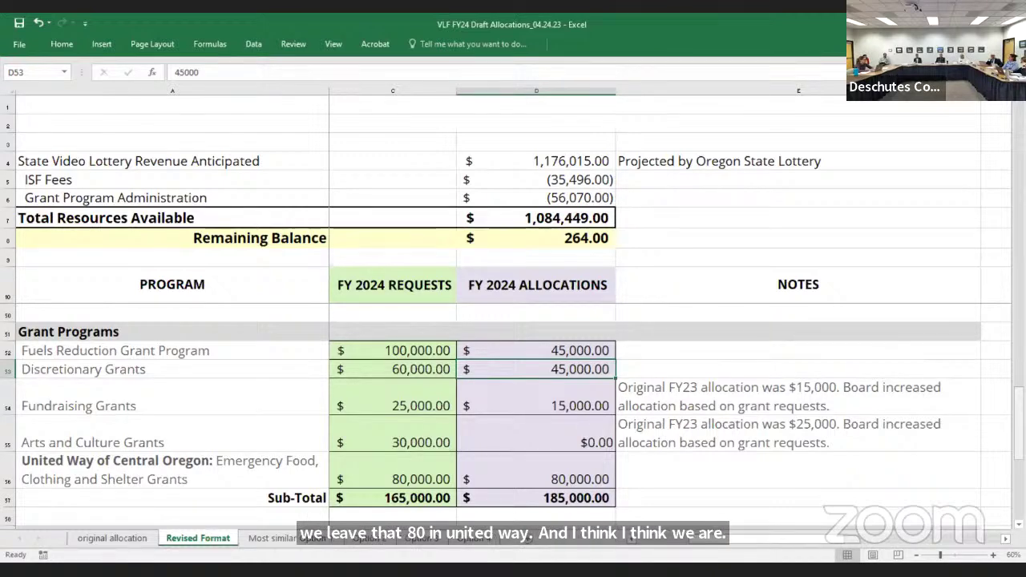
pyautogui.moveTo(1018, 397); pyautogui.dragTo(1018, 412)
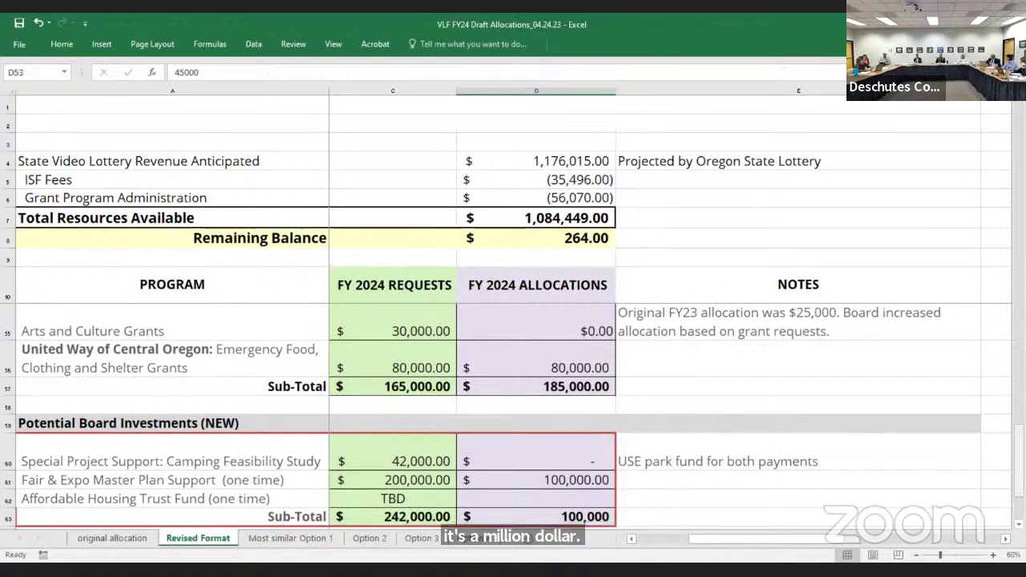
pyautogui.scroll(-1, 954, 481)
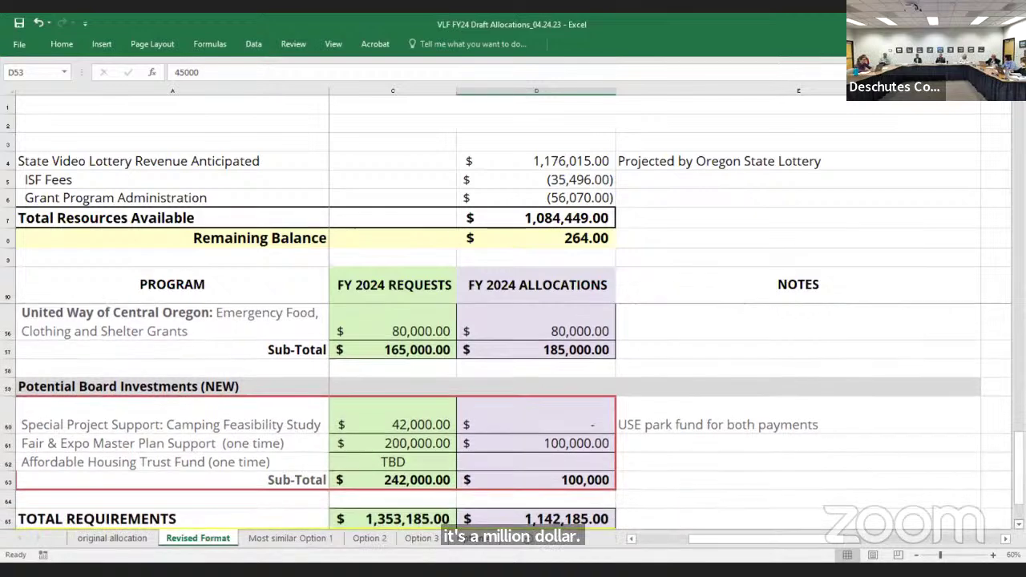
pyautogui.click(948, 499)
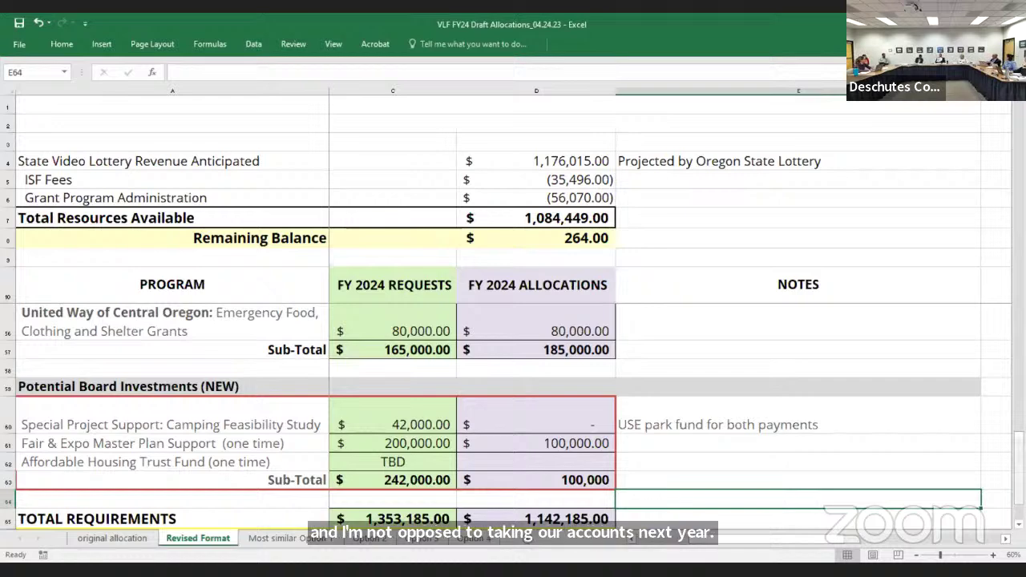
# Add 58000 to the FY 2024 Remaining Balance formula below Total Requirements so it reads =D7-D65+58000
pyautogui.scroll(1, 648, 222)
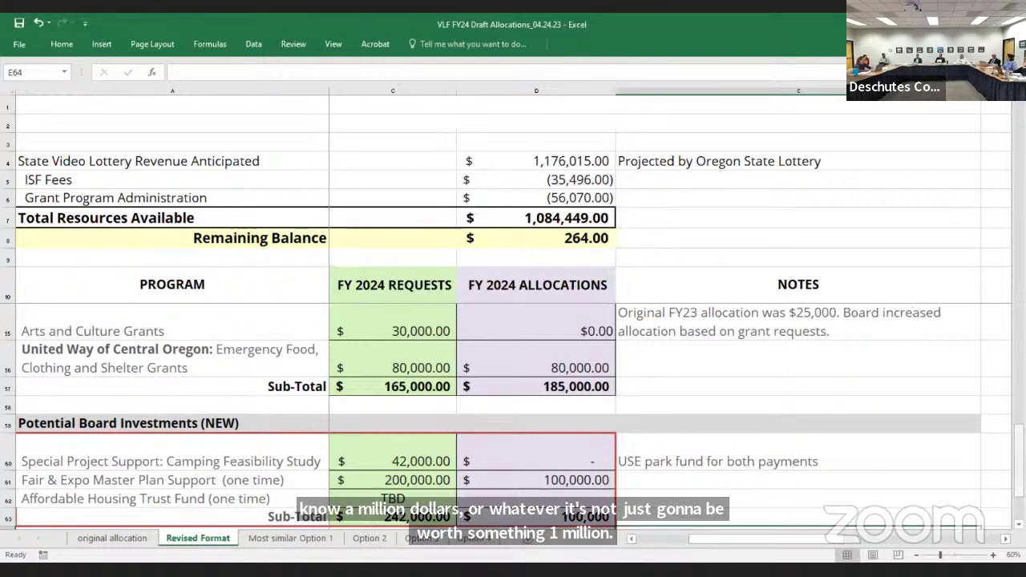
pyautogui.scroll(-2, 513, 401)
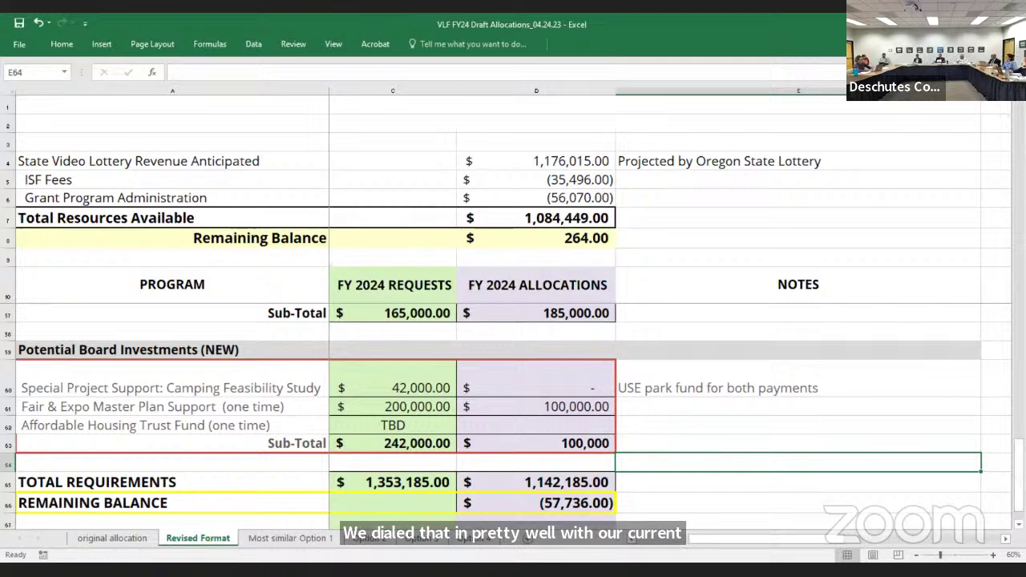
pyautogui.scroll(1, 513, 417)
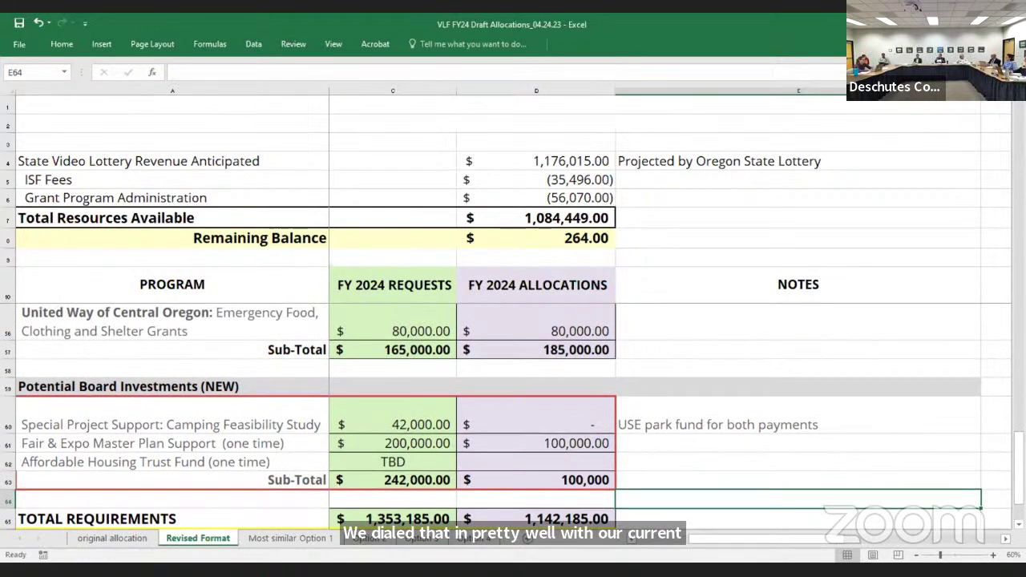
pyautogui.scroll(1, 513, 417)
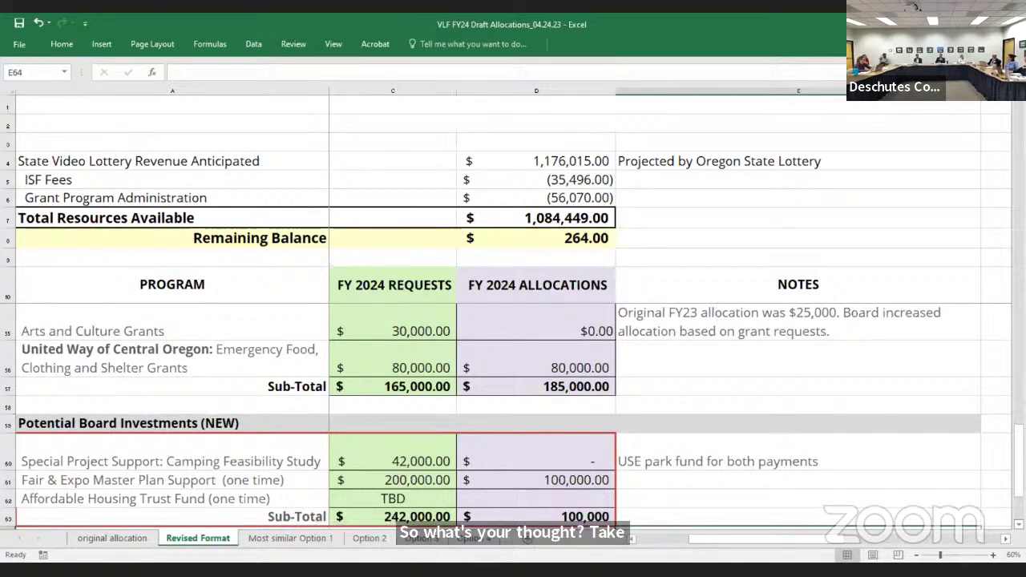
pyautogui.scroll(-1, 513, 417)
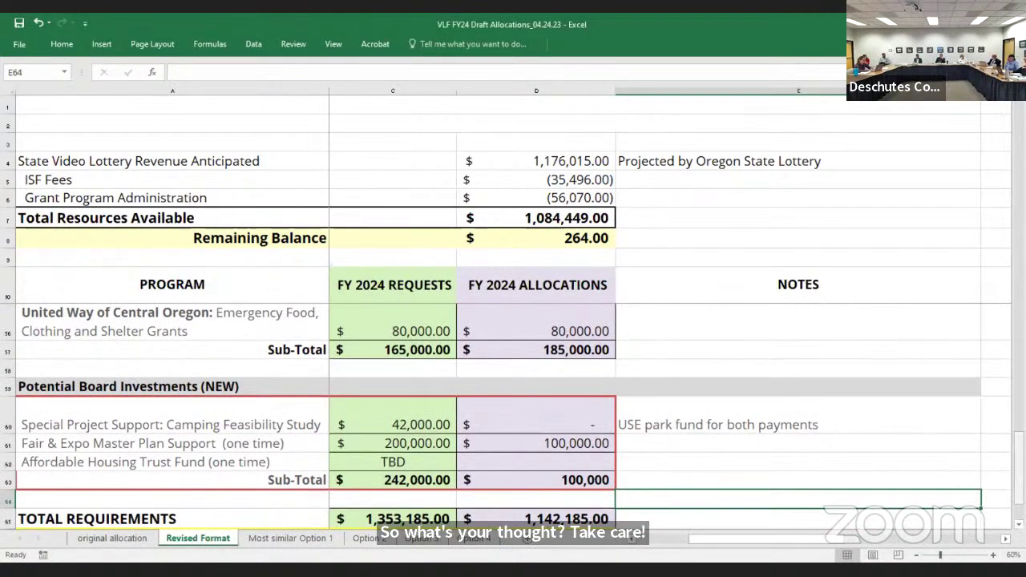
pyautogui.scroll(-1, 989, 486)
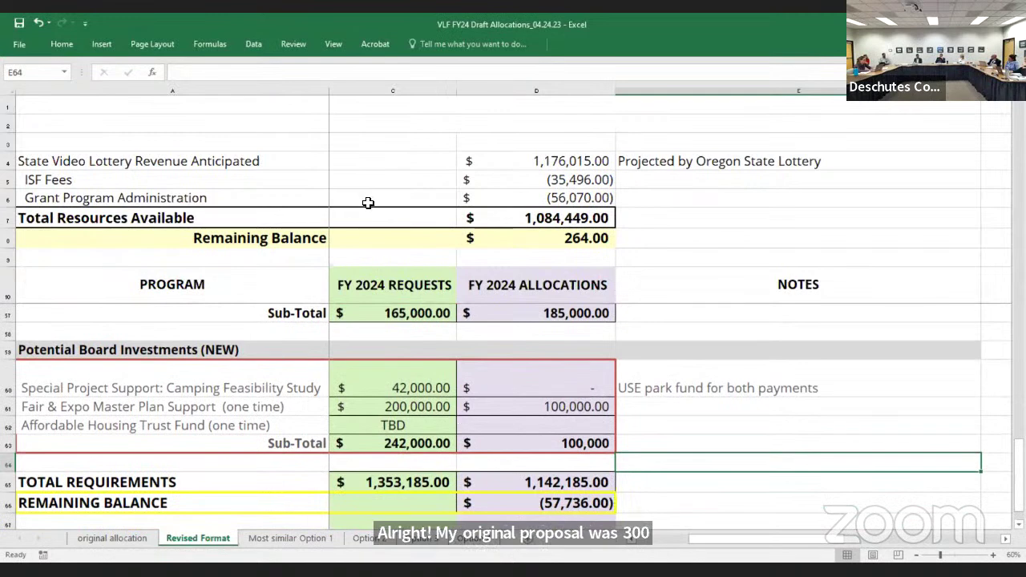
pyautogui.click(504, 497)
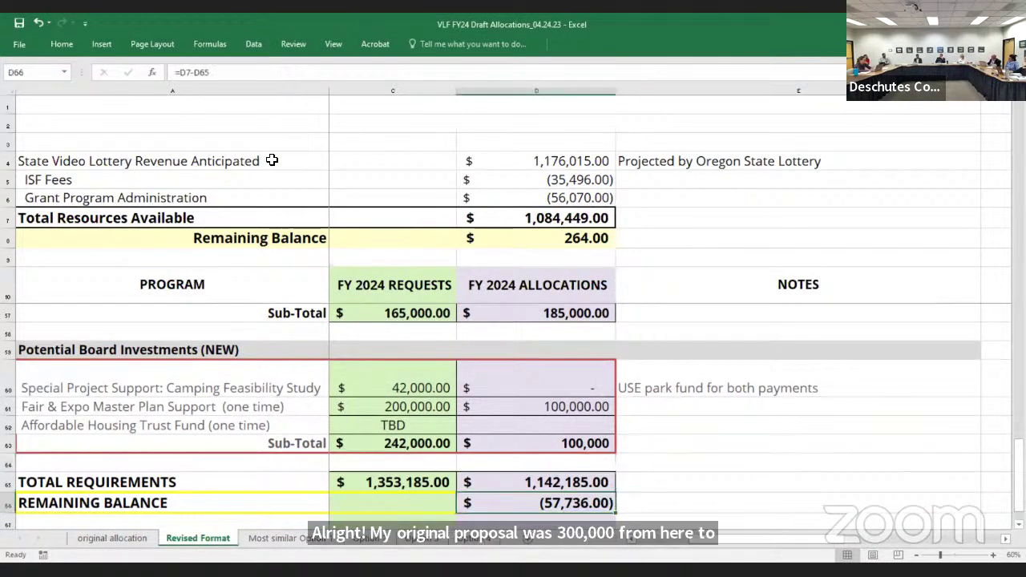
pyautogui.click(219, 74)
pyautogui.write('+58')
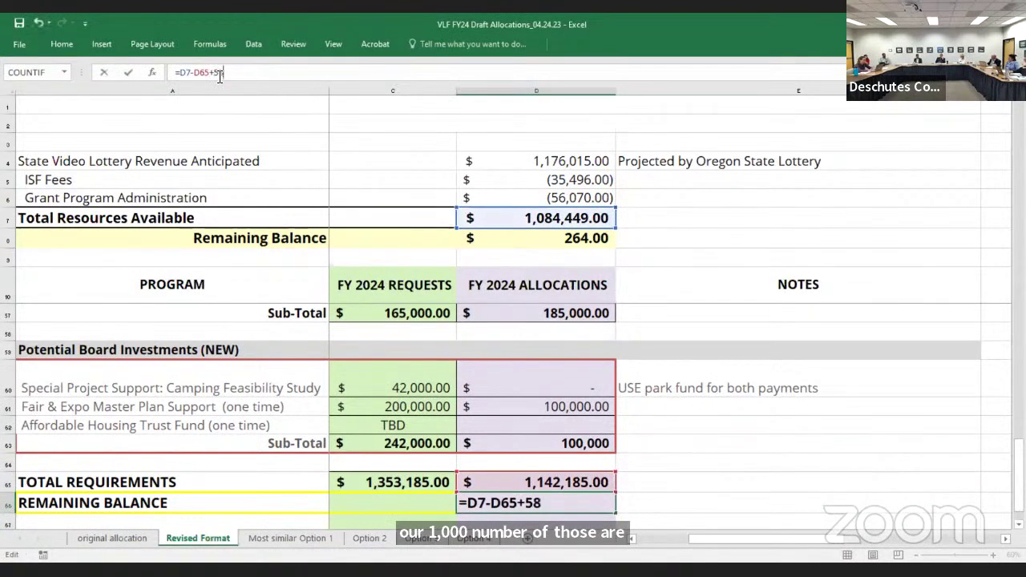
pyautogui.write('000')
pyautogui.press('Return')
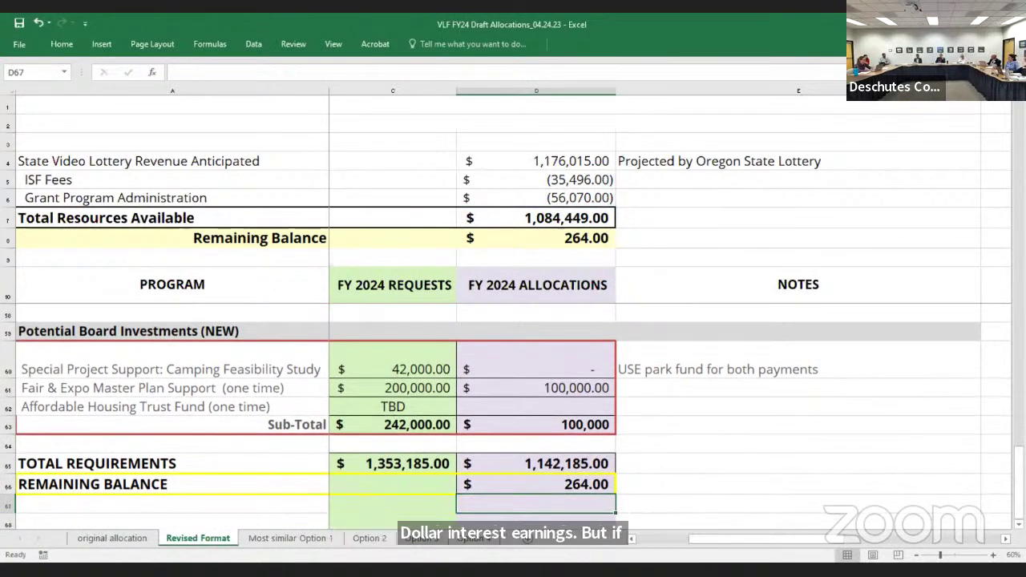
# Review the FY 2024 allocations for Potential Board Investments, including the Affordable Housing Trust Fund, then the Grant Programs and the Local Capacity programs
pyautogui.scroll(1, 513, 417)
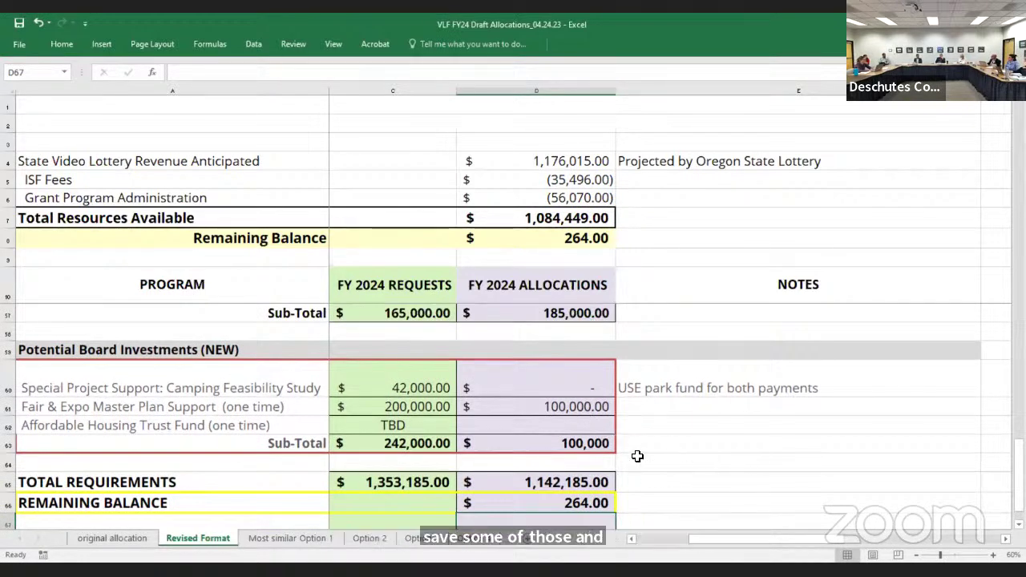
pyautogui.click(569, 427)
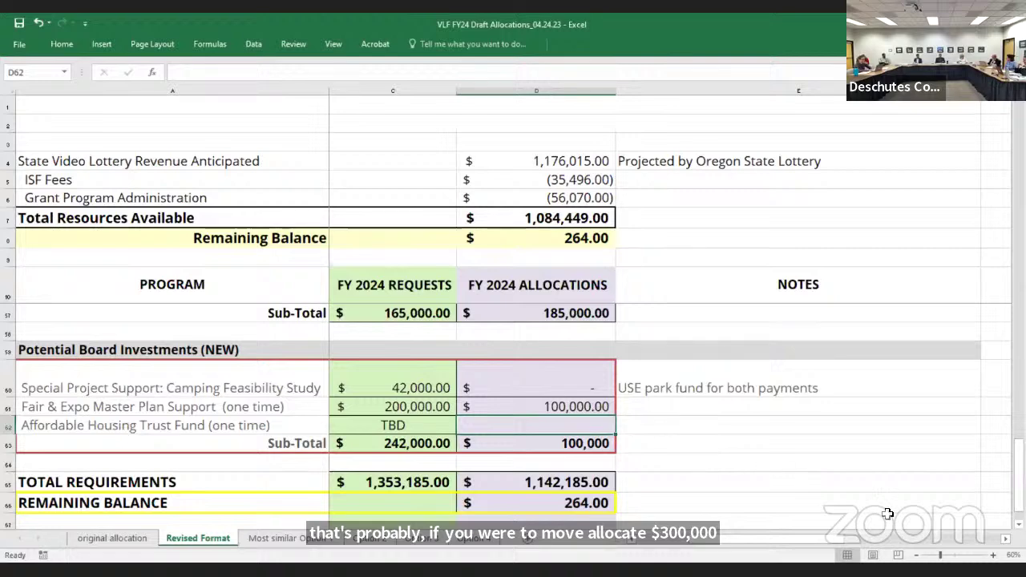
pyautogui.scroll(-1, 884, 489)
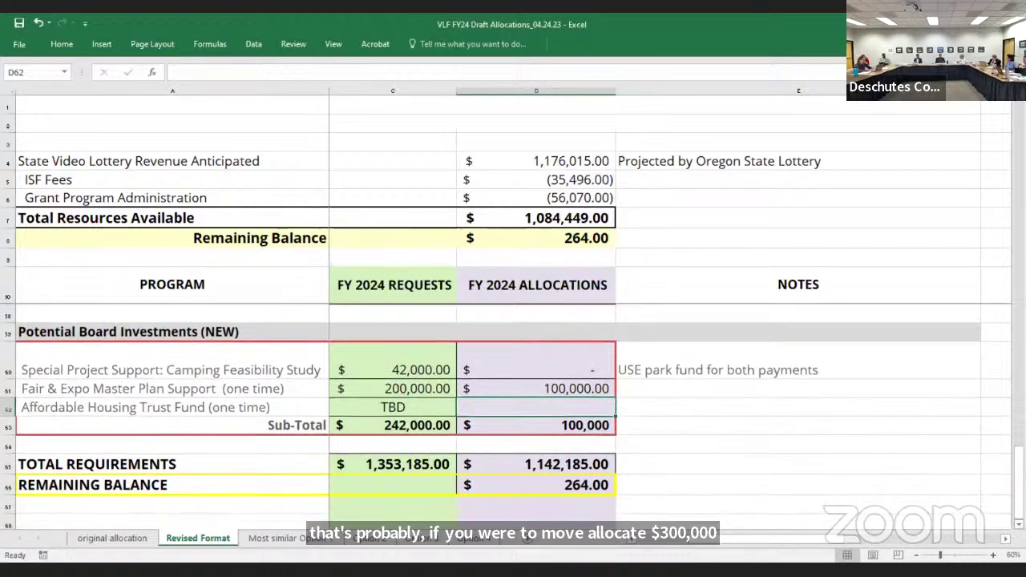
pyautogui.click(884, 484)
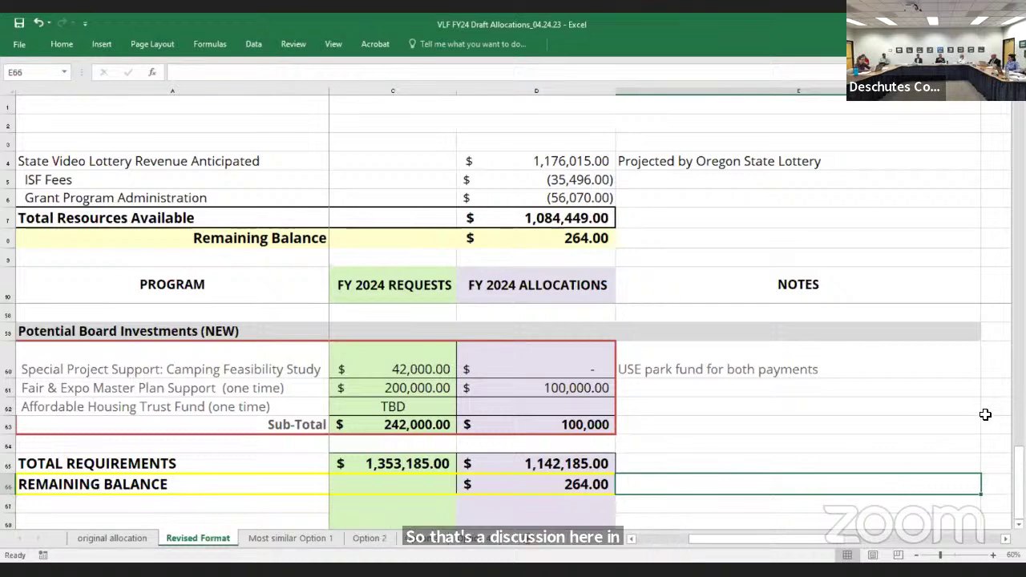
pyautogui.scroll(4, 513, 417)
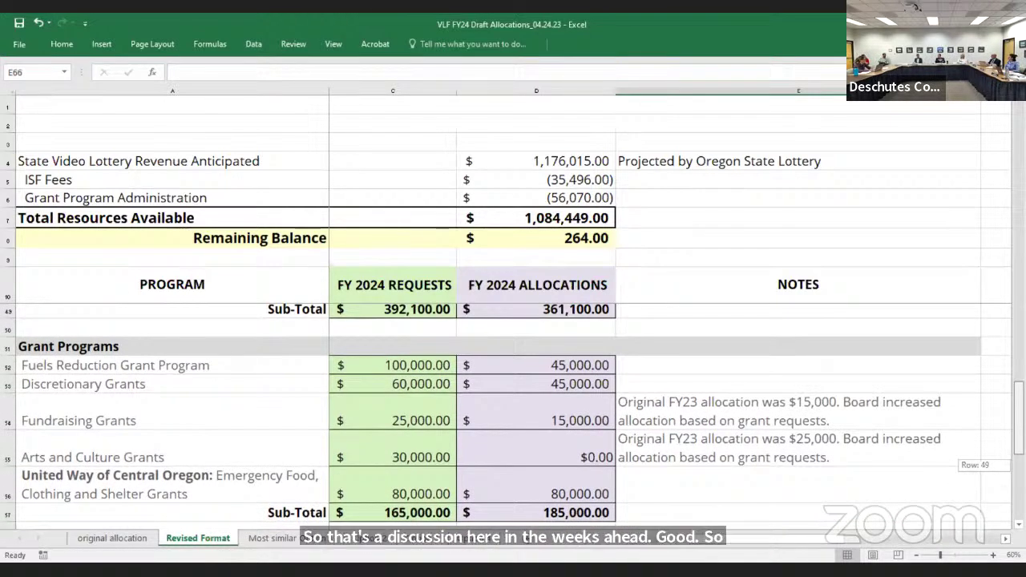
pyautogui.scroll(-2, 513, 416)
pyautogui.scroll(-3, 513, 417)
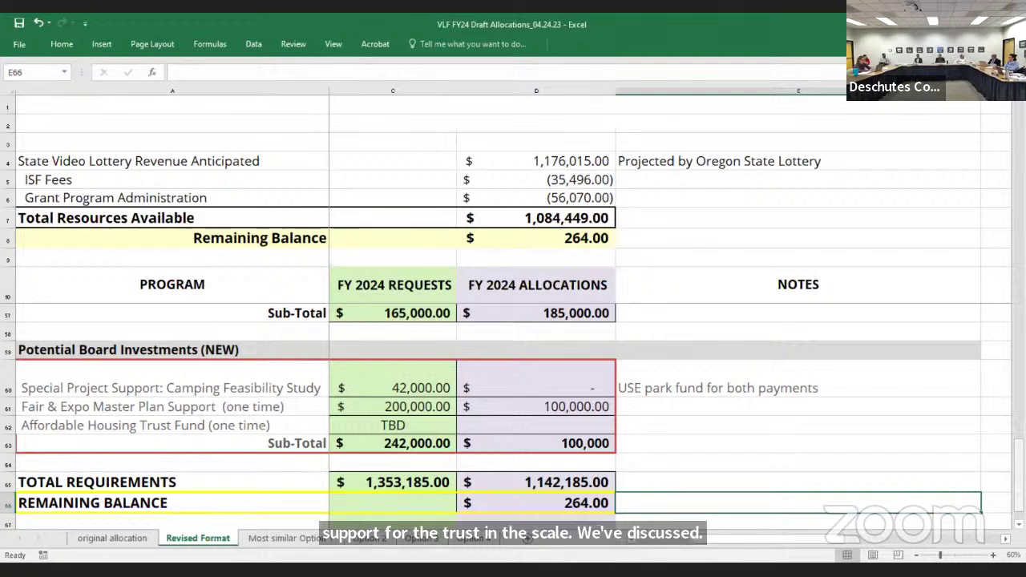
pyautogui.moveTo(1018, 467); pyautogui.dragTo(1018, 377)
pyautogui.moveTo(1018, 240); pyautogui.dragTo(1018, 217)
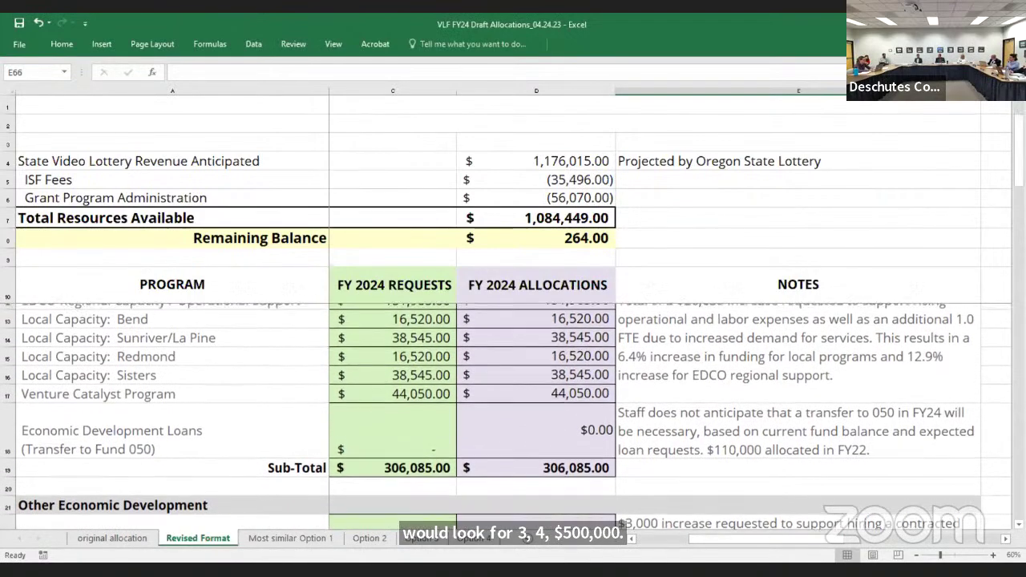